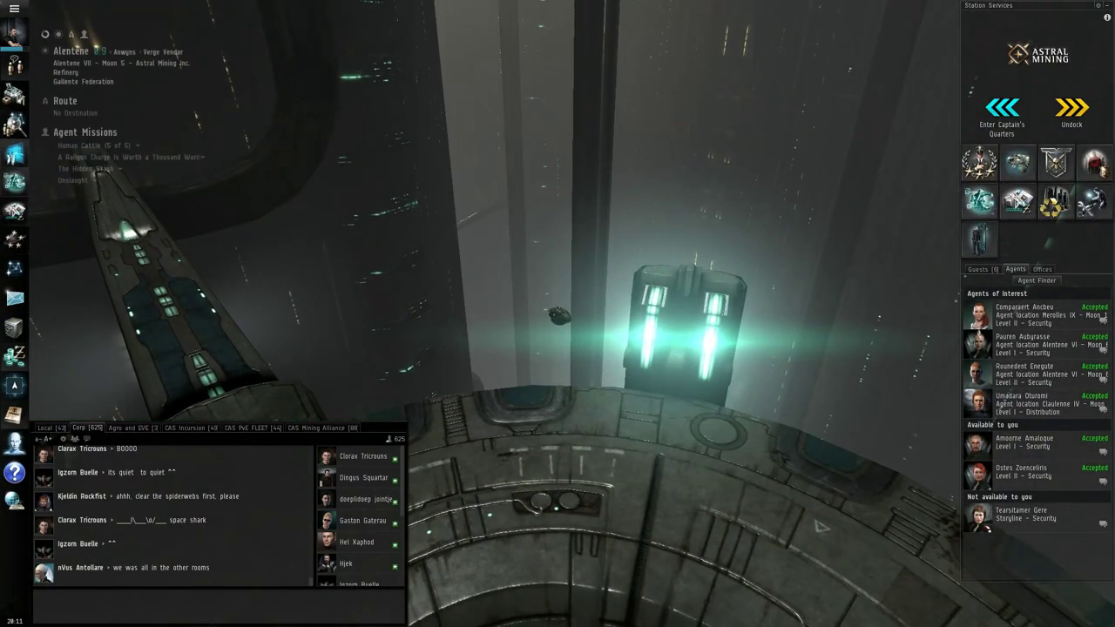
# Step: Board the Gila 'Serenity' from the station ship hangar and undock from Alentene VII Moon 5
pyautogui.hotkey('alt', 'g')
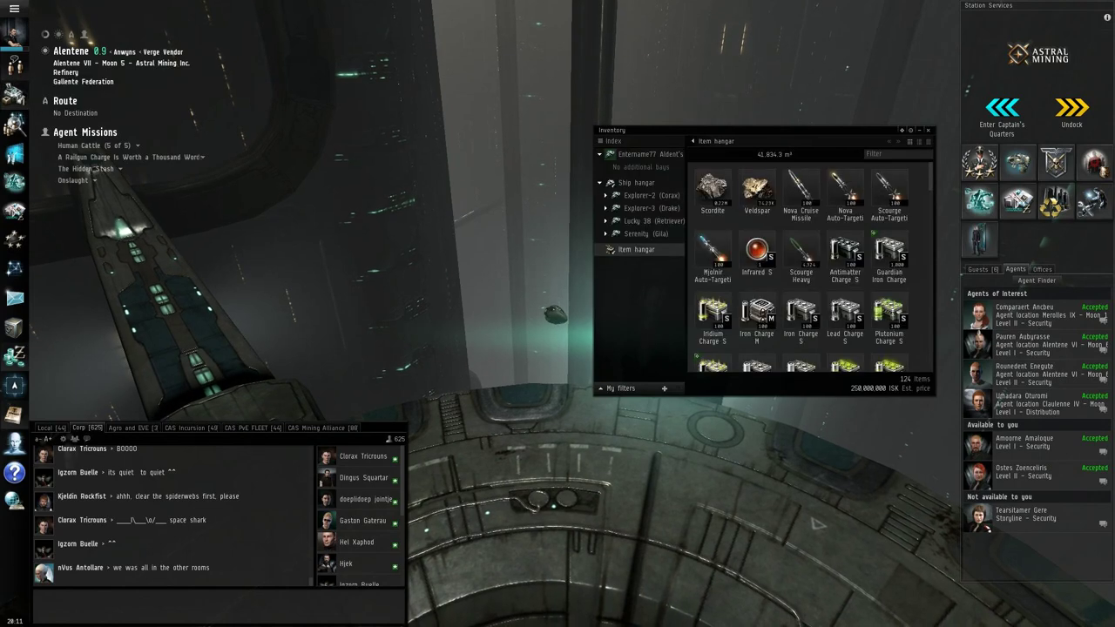
pyautogui.click(636, 183)
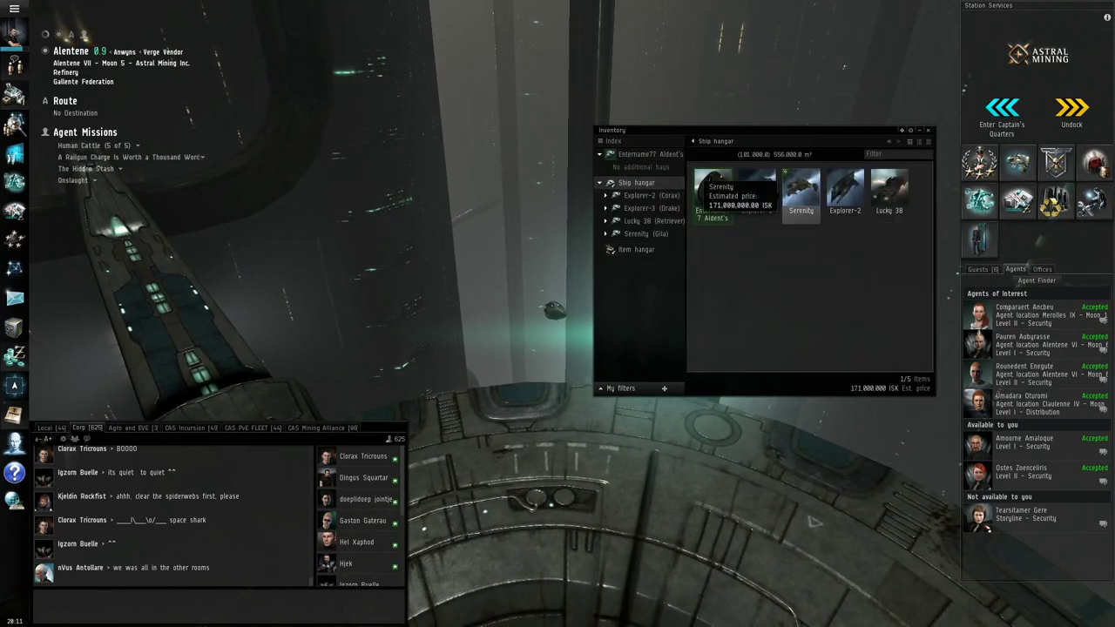
pyautogui.click(929, 130)
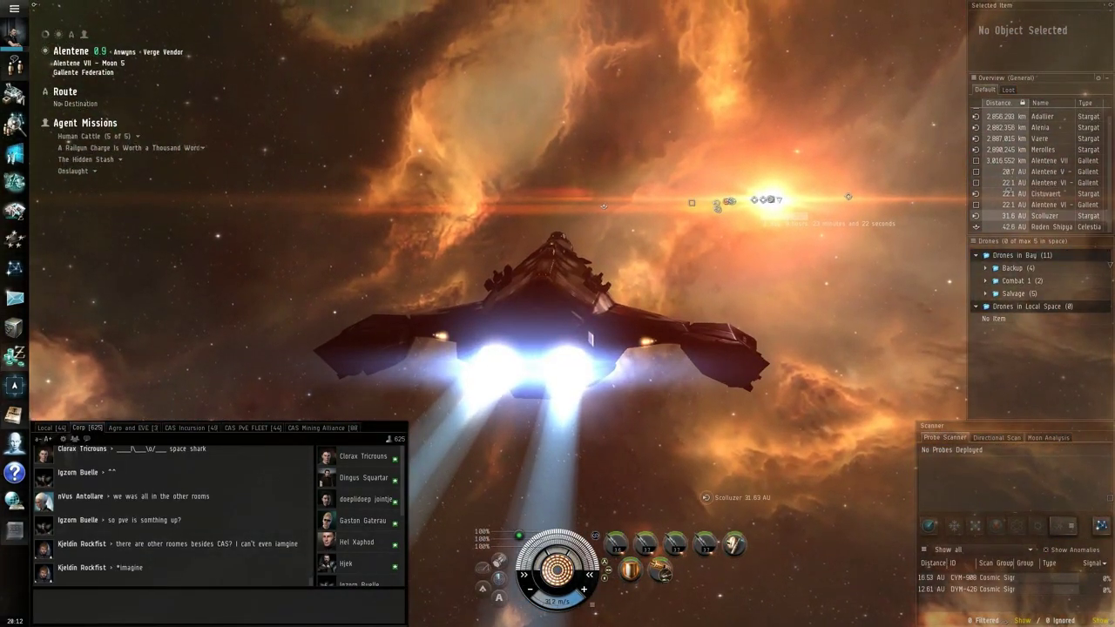
# Step: Set the Onslaught mission's Channace encounter as destination and jump along the route toward Alenia
pyautogui.click(73, 171)
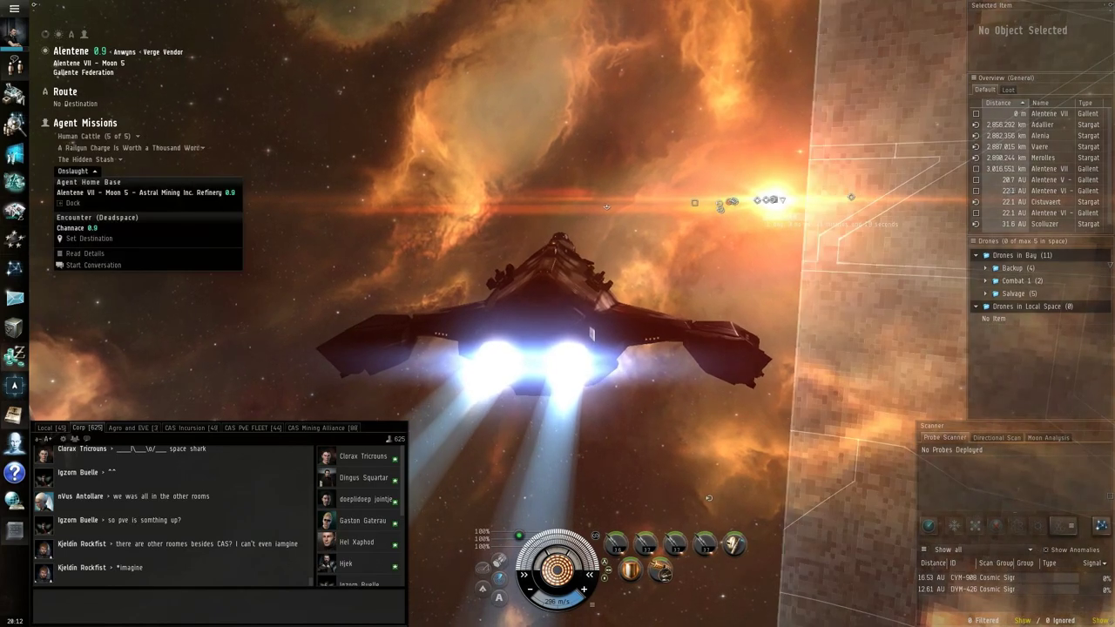
pyautogui.click(87, 238)
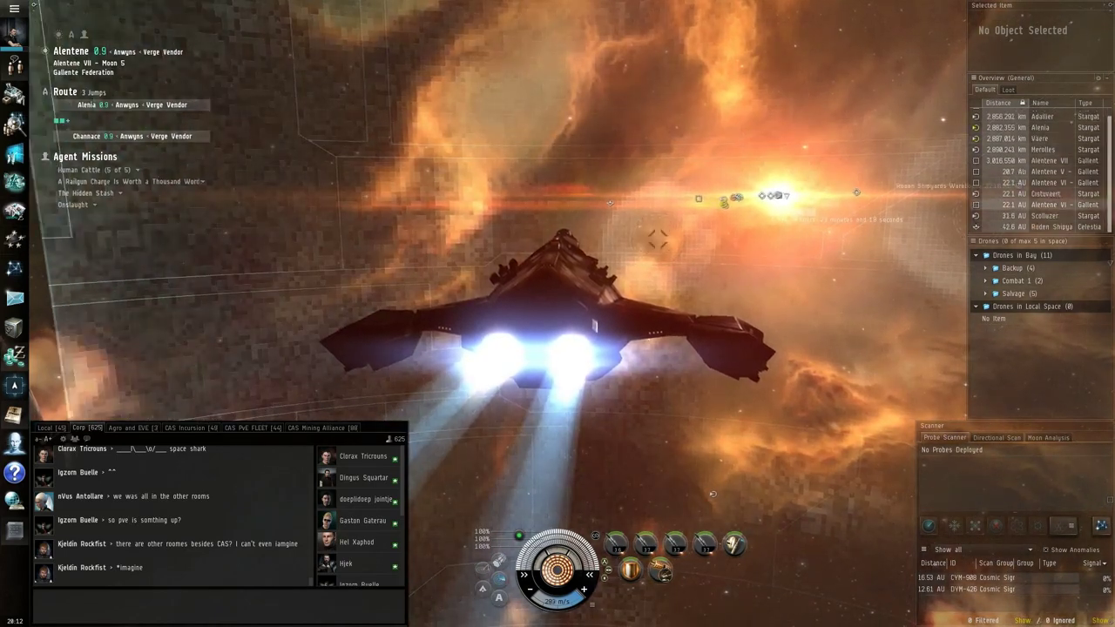
pyautogui.click(1004, 127)
pyautogui.click(1005, 84)
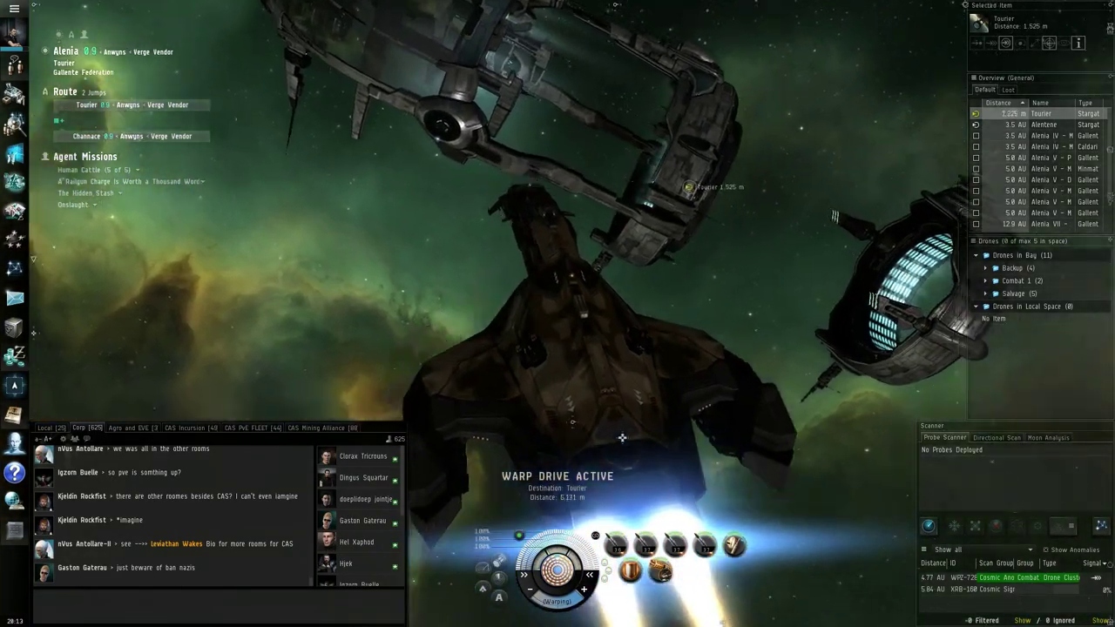
# Step: Swing the camera around the ship and jump through the gate into Channace
pyautogui.moveTo(618, 425); pyautogui.dragTo(345, 317)
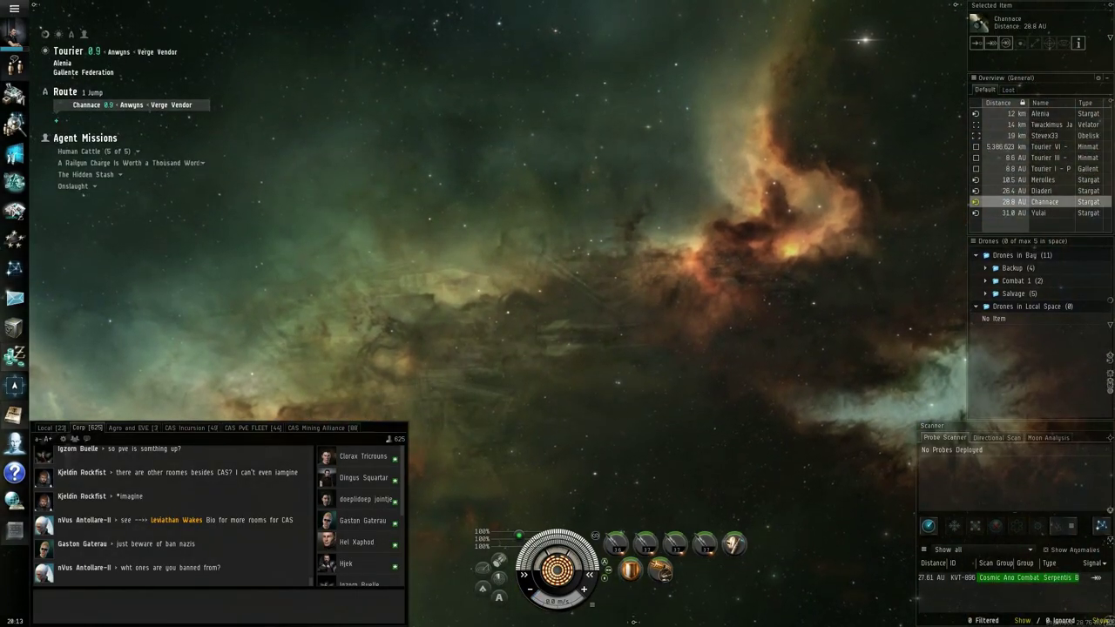
pyautogui.moveTo(1037, 202); pyautogui.dragTo(1037, 178)
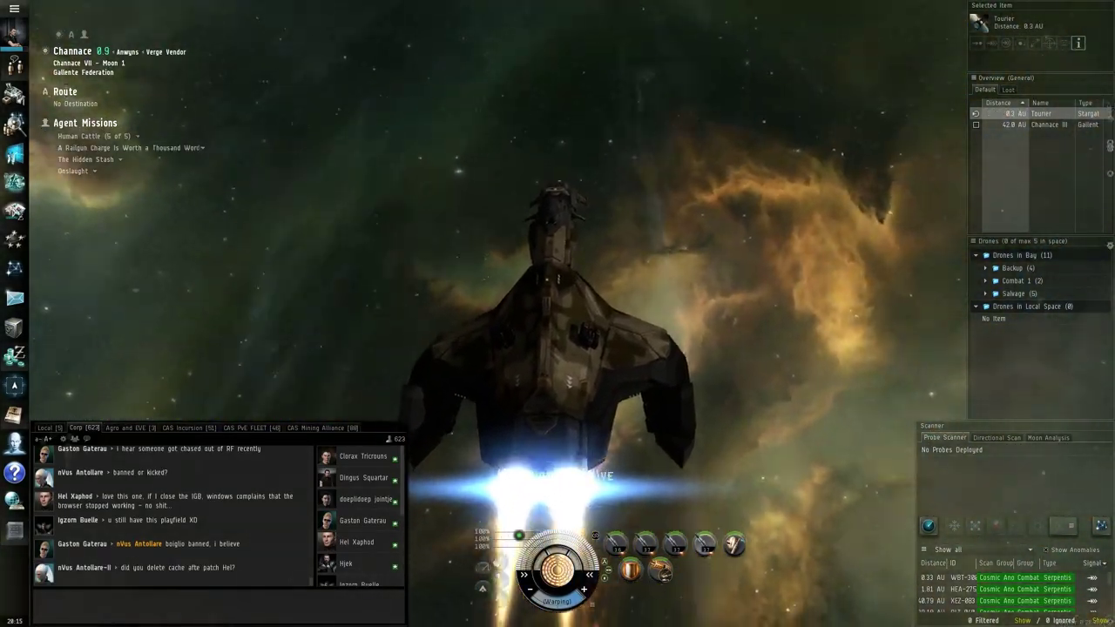
# Step: Reload the launchers with heavy missiles, then warp to a Serpentis Cosmic Anomaly from the Probe Scanner
pyautogui.rightClick(731, 544)
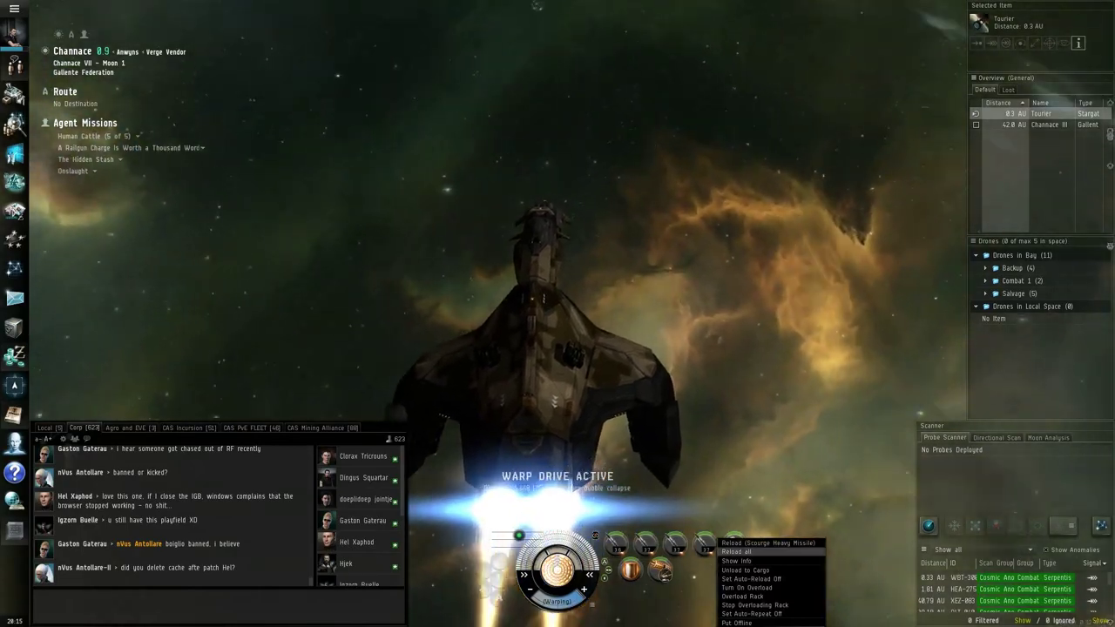
pyautogui.click(736, 551)
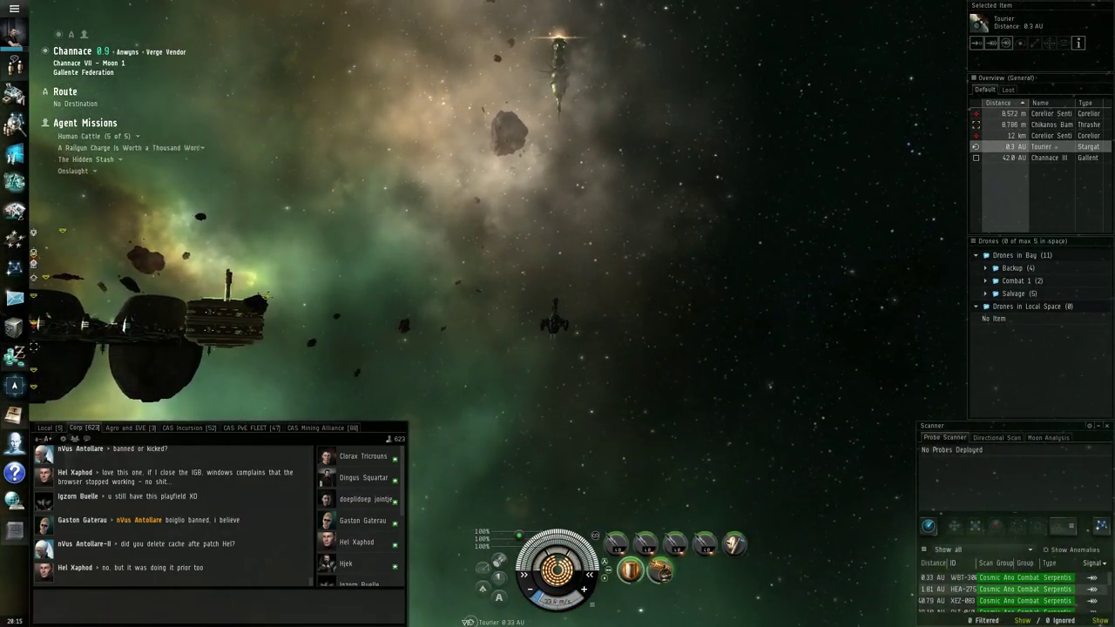
pyautogui.click(1092, 579)
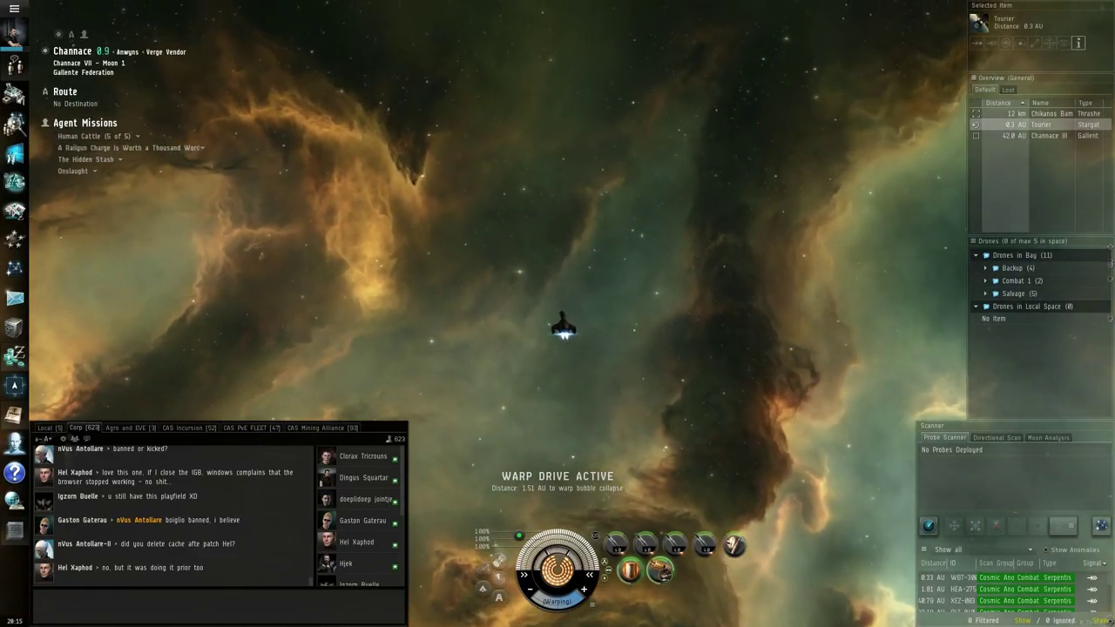
# Step: Expand and collapse the Combat 1 drone group while dropping out of warp on grid
pyautogui.click(1011, 281)
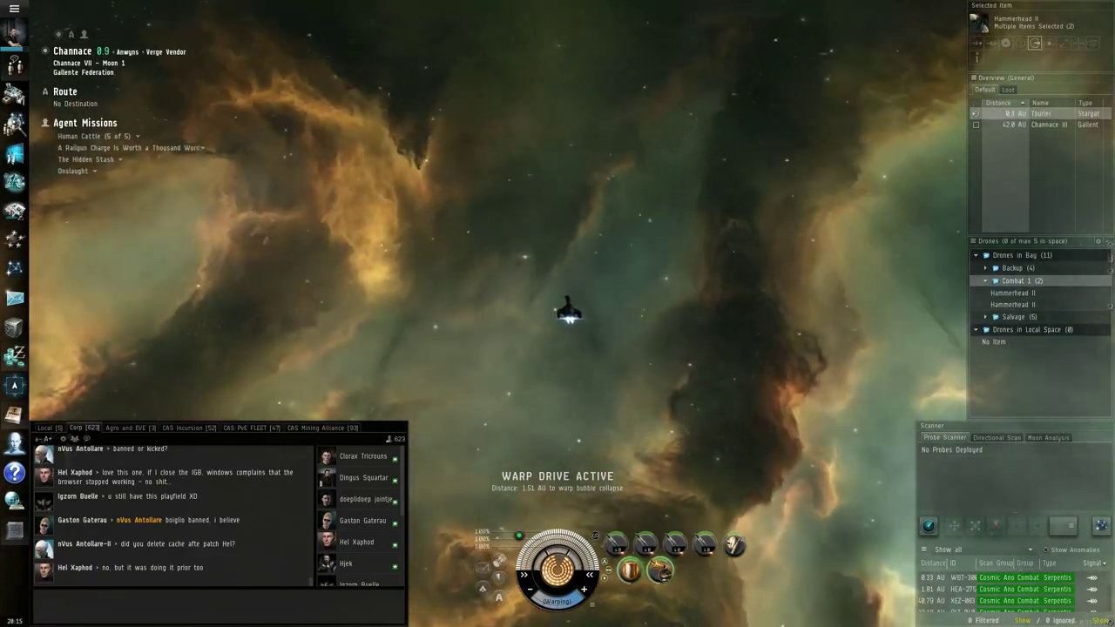
pyautogui.click(1010, 281)
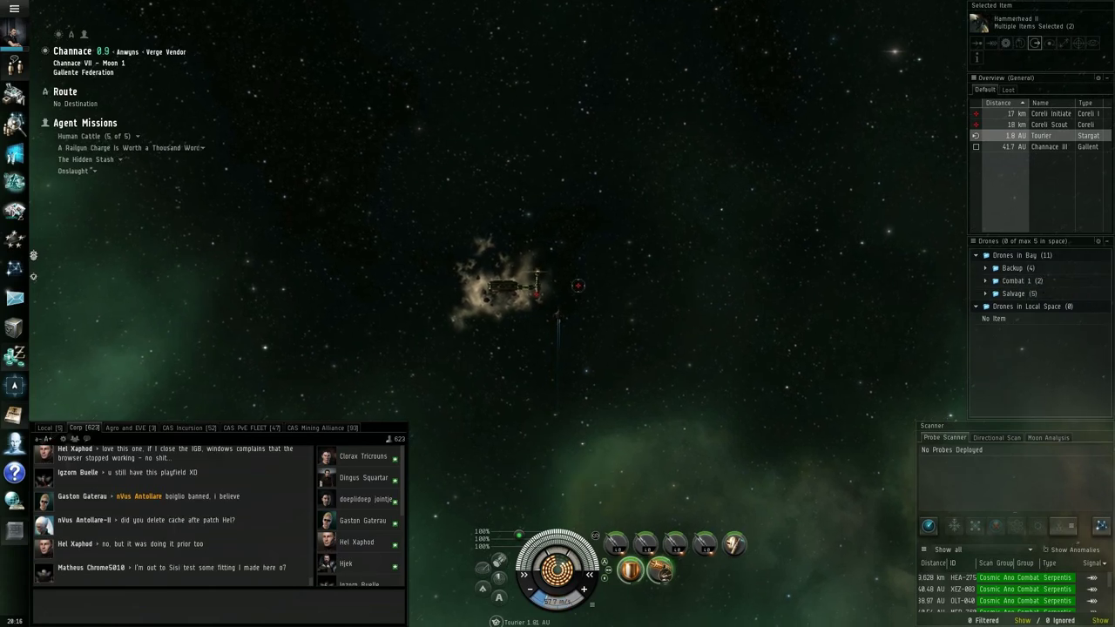
# Step: Launch the drones on the Coreli Scout while orbiting the Serpentis Lookout at 15 km
pyautogui.click(1010, 124)
pyautogui.hotkey('shift', 'f')
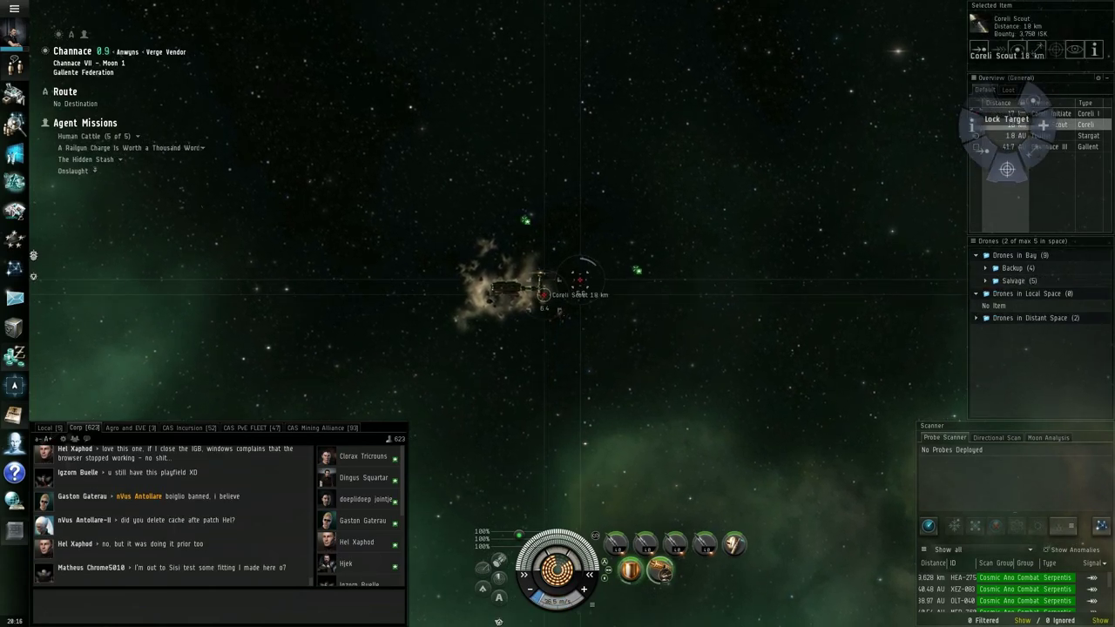
pyautogui.moveTo(505, 621); pyautogui.dragTo(613, 621)
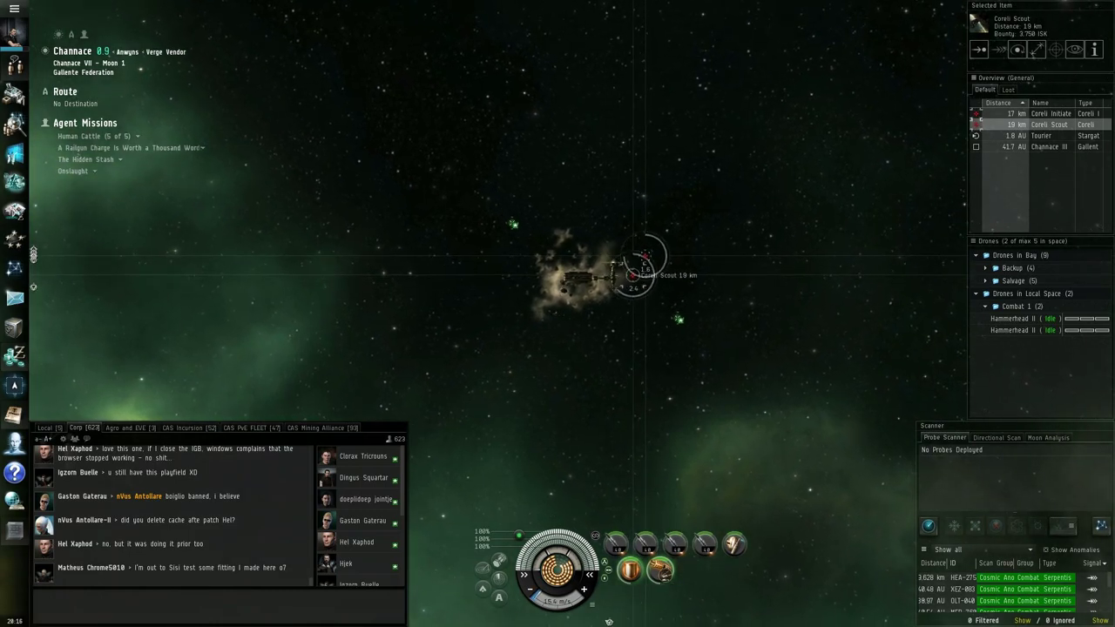
pyautogui.click(616, 259)
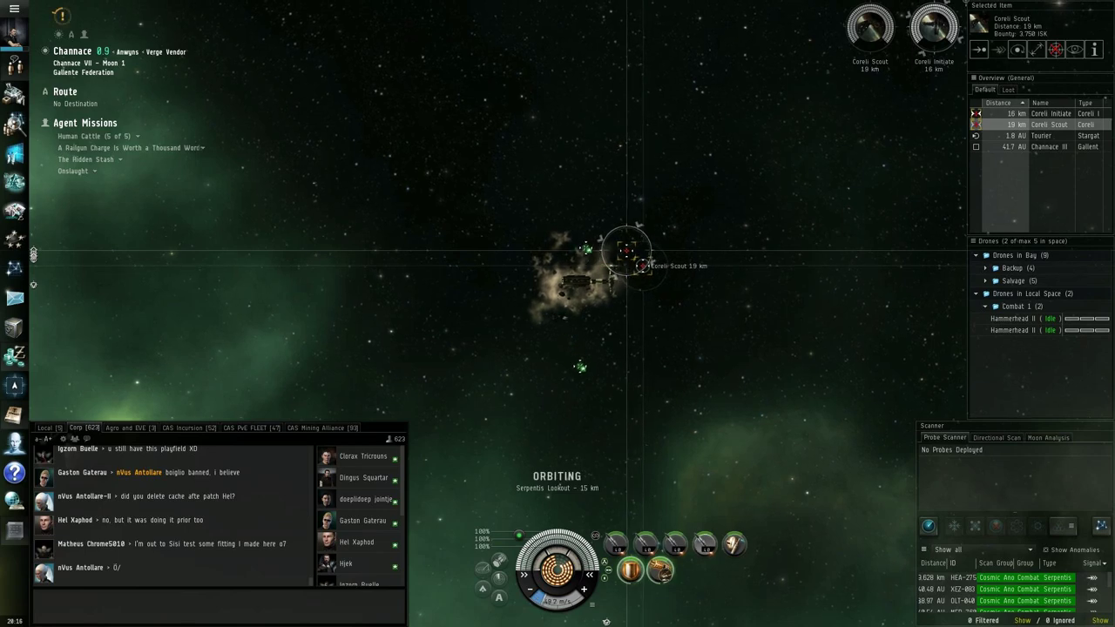
pyautogui.press('f')
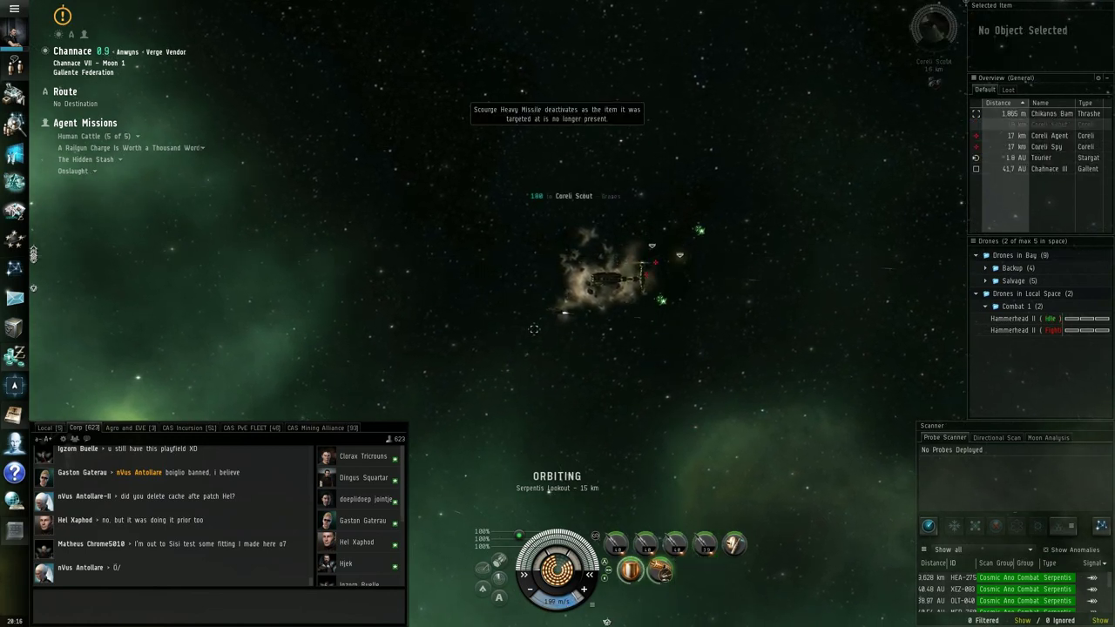
# Step: Target the Coreli Spy, then bring up the actions for its wreck
pyautogui.click(1045, 136)
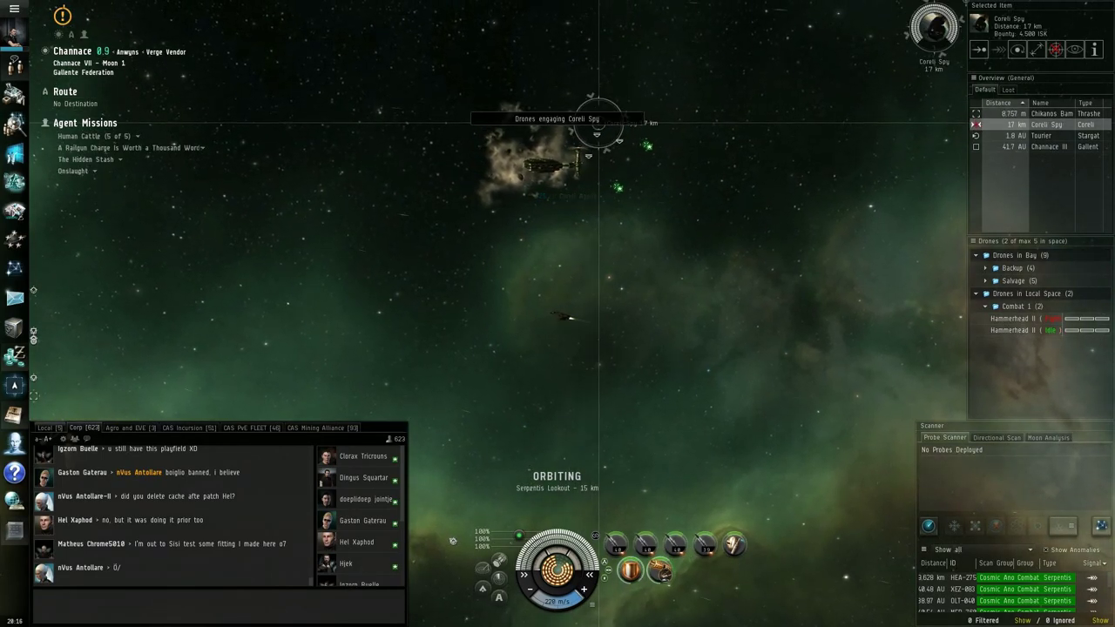
pyautogui.moveTo(452, 541); pyautogui.dragTo(563, 520)
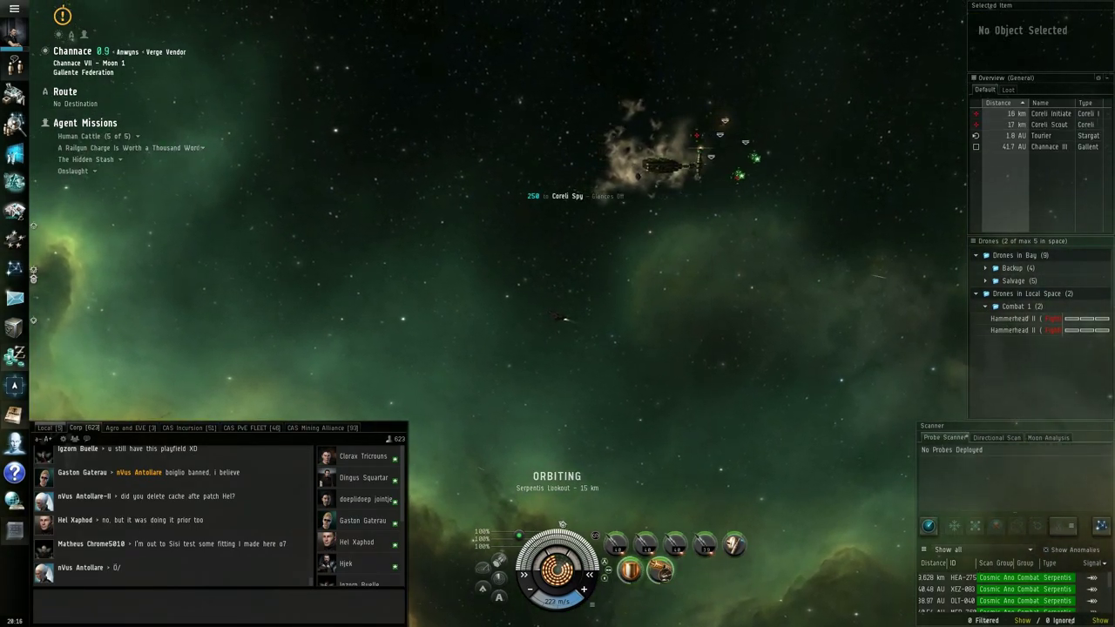
pyautogui.moveTo(1037, 125); pyautogui.dragTo(1037, 170)
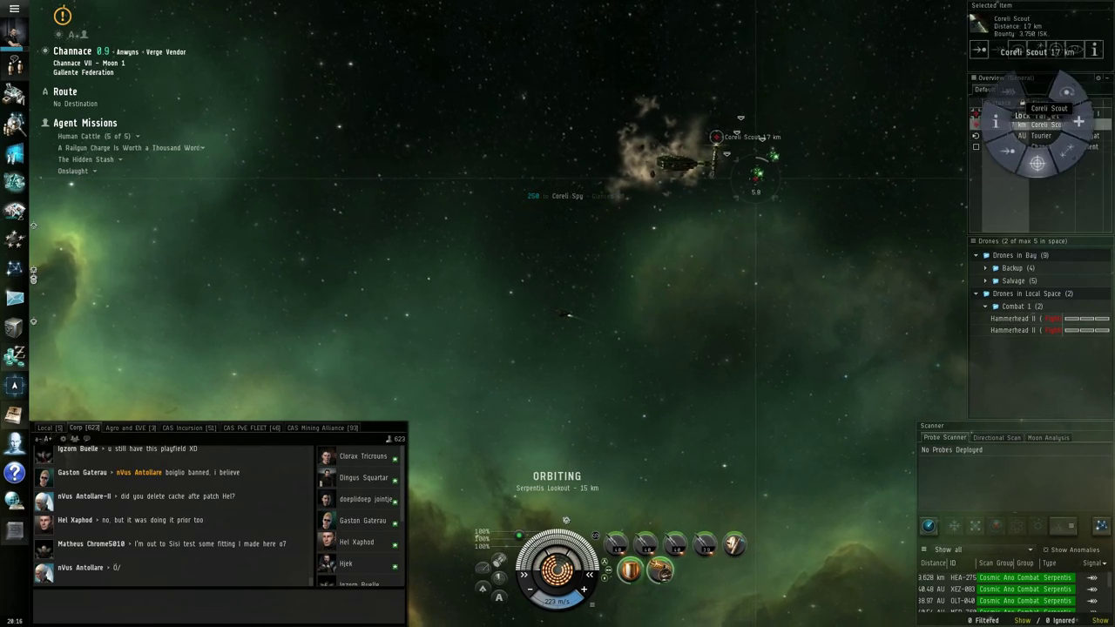
pyautogui.click(747, 122)
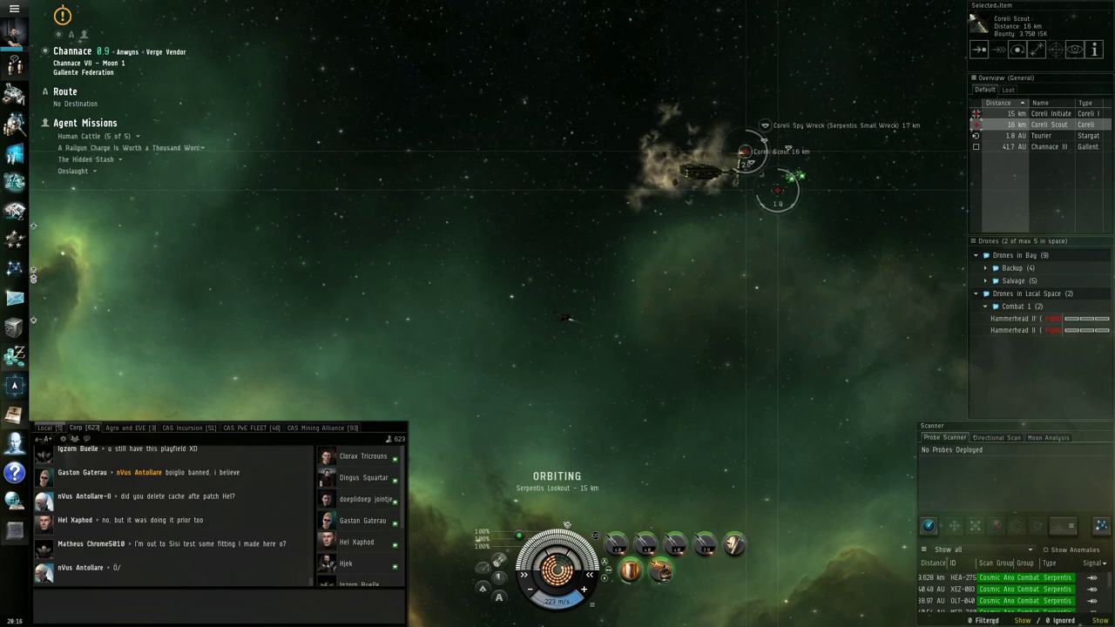
# Step: Bookmark the Coreli Spy wreck, kill the Coreli Guard with drones, then recall both drones
pyautogui.click(799, 87)
pyautogui.write('salvage')
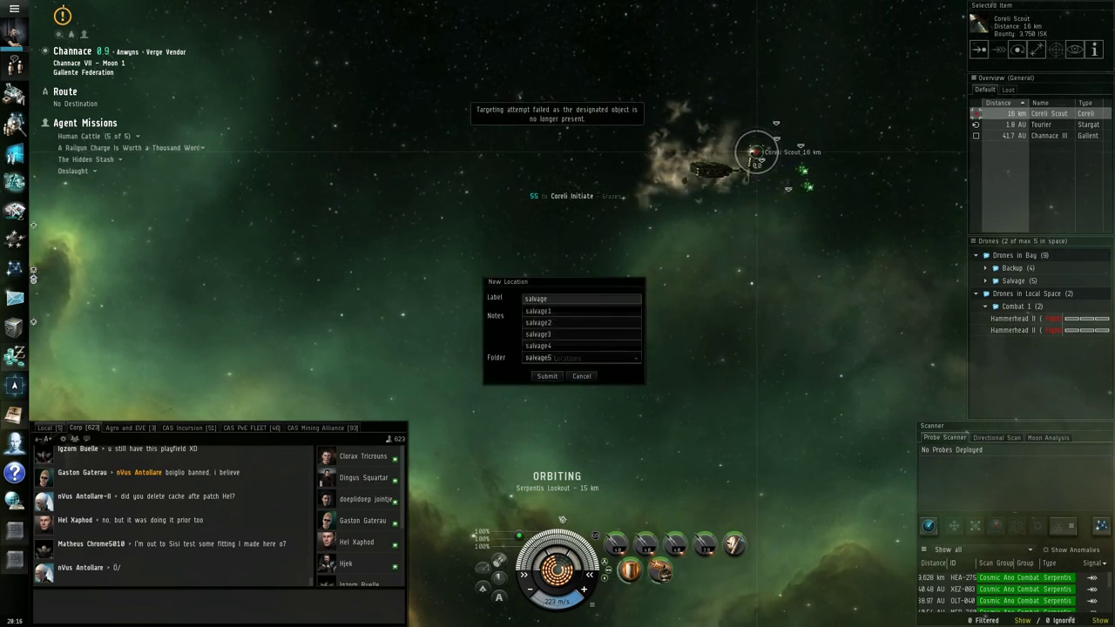
pyautogui.press('Return')
pyautogui.press('Return')
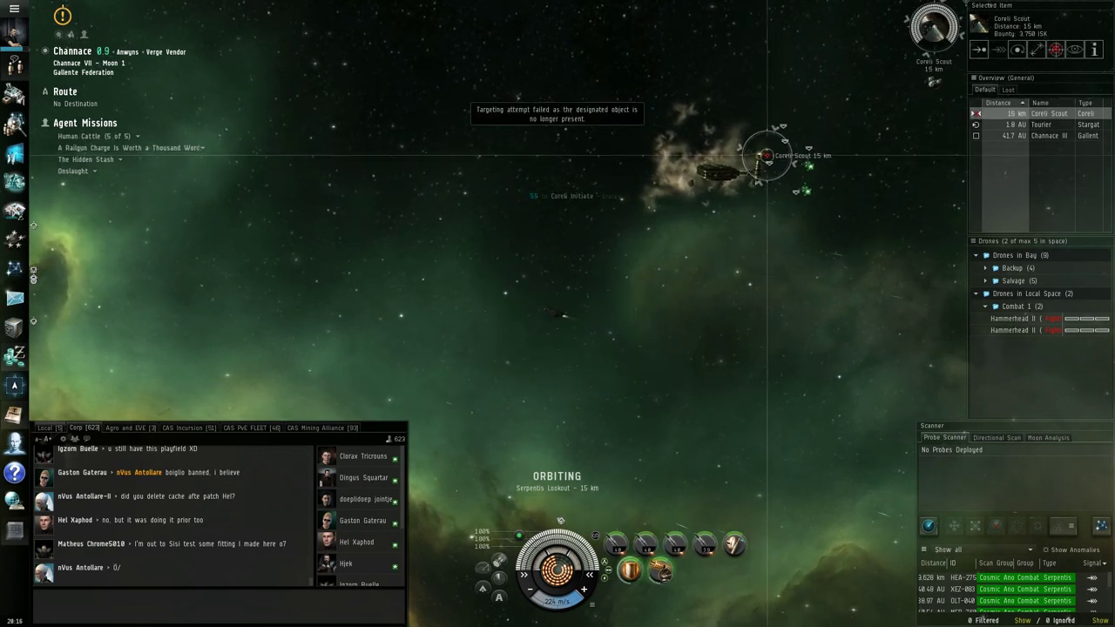
pyautogui.keyDown('ctrl'); pyautogui.click(1036, 124); pyautogui.keyUp('ctrl')
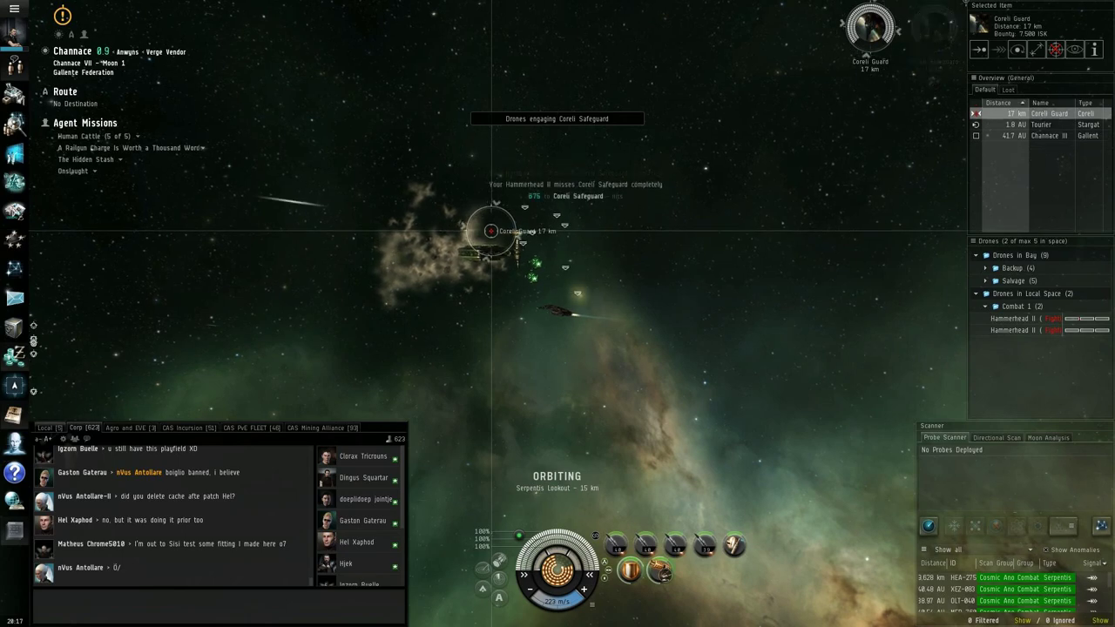
pyautogui.press('f')
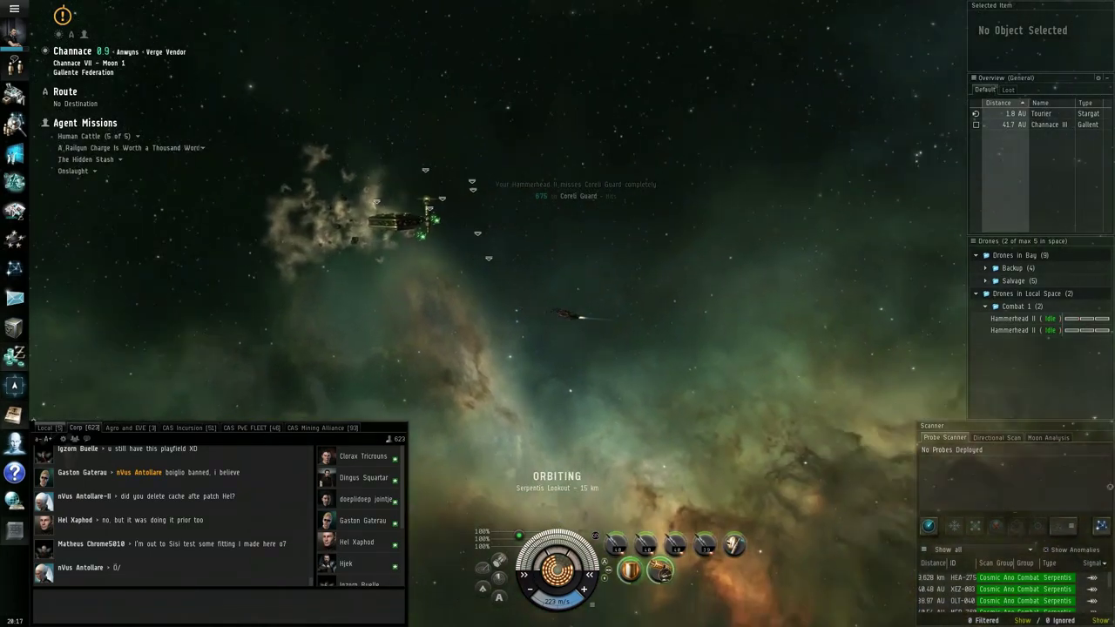
pyautogui.hotkey('shift', 'r')
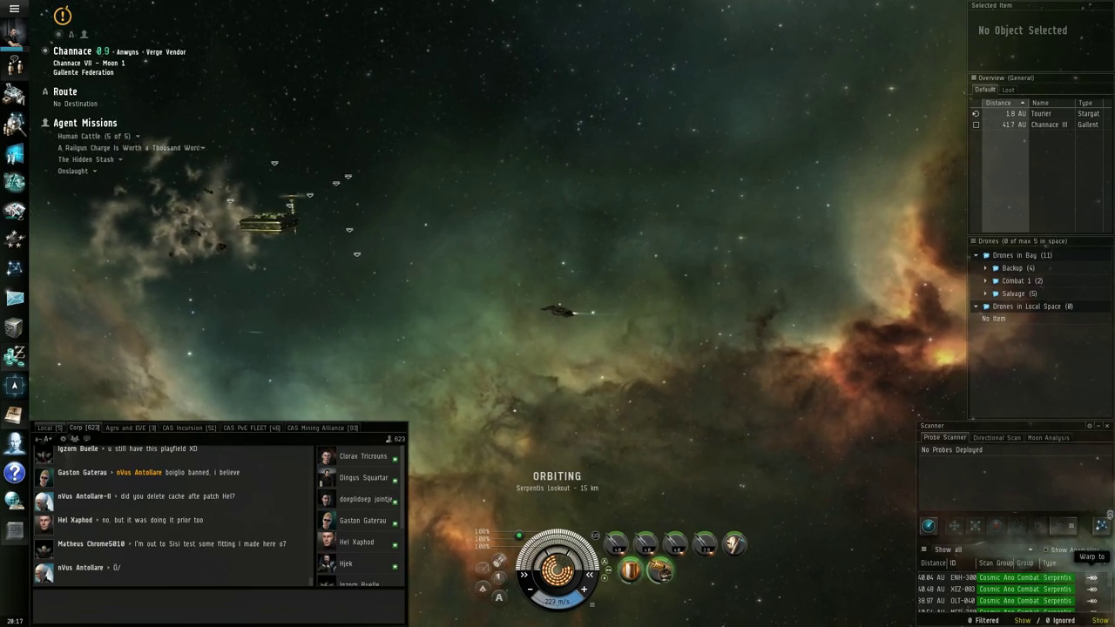
# Step: Warp to the next Serpentis combat anomaly and briefly check the Local chat channel
pyautogui.click(1092, 578)
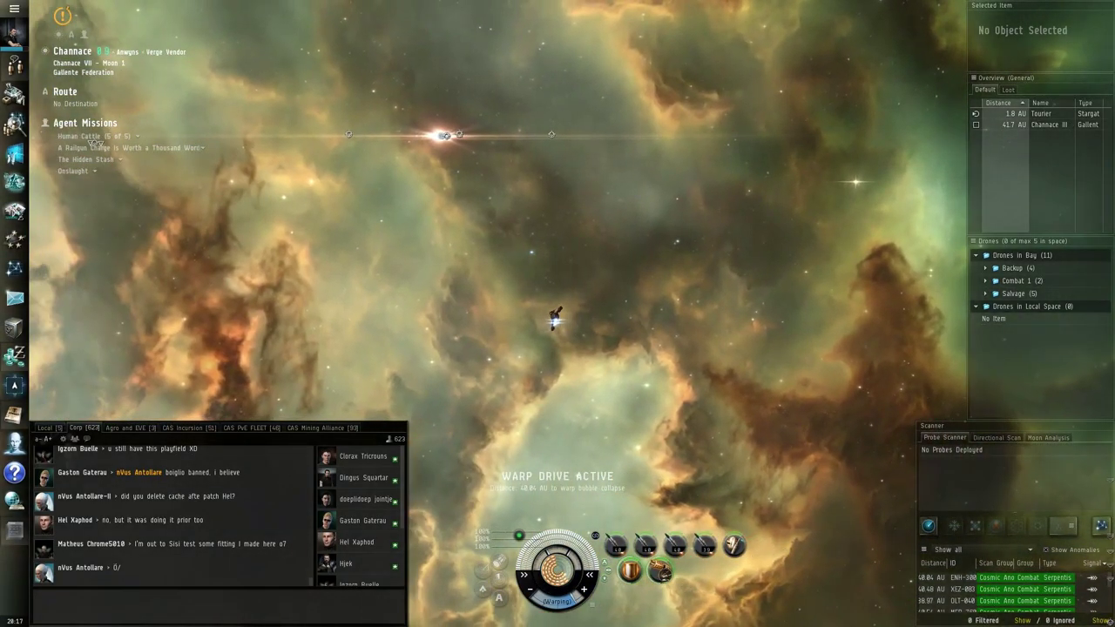
pyautogui.hotkey('ctrl', 'shift', 'Tab')
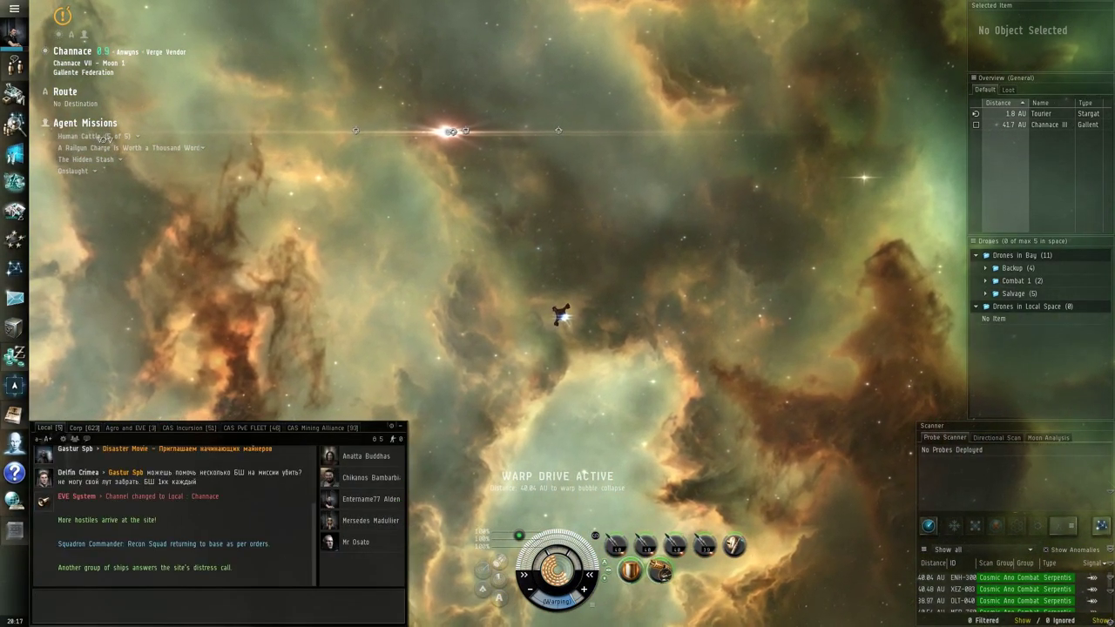
pyautogui.hotkey('ctrl', 'Tab')
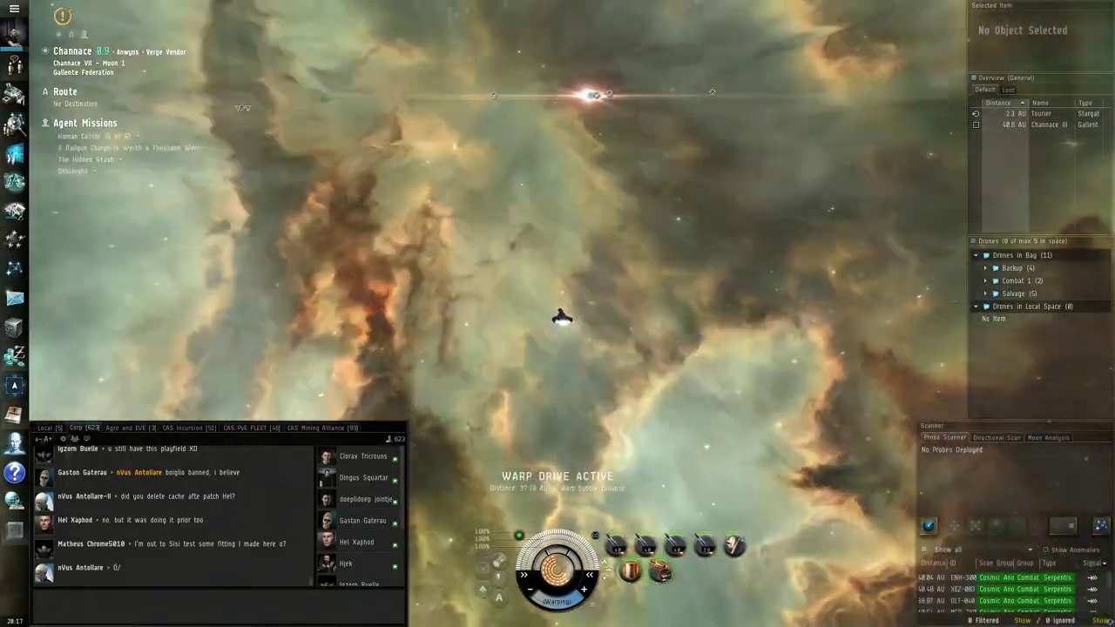
pyautogui.press('F1')
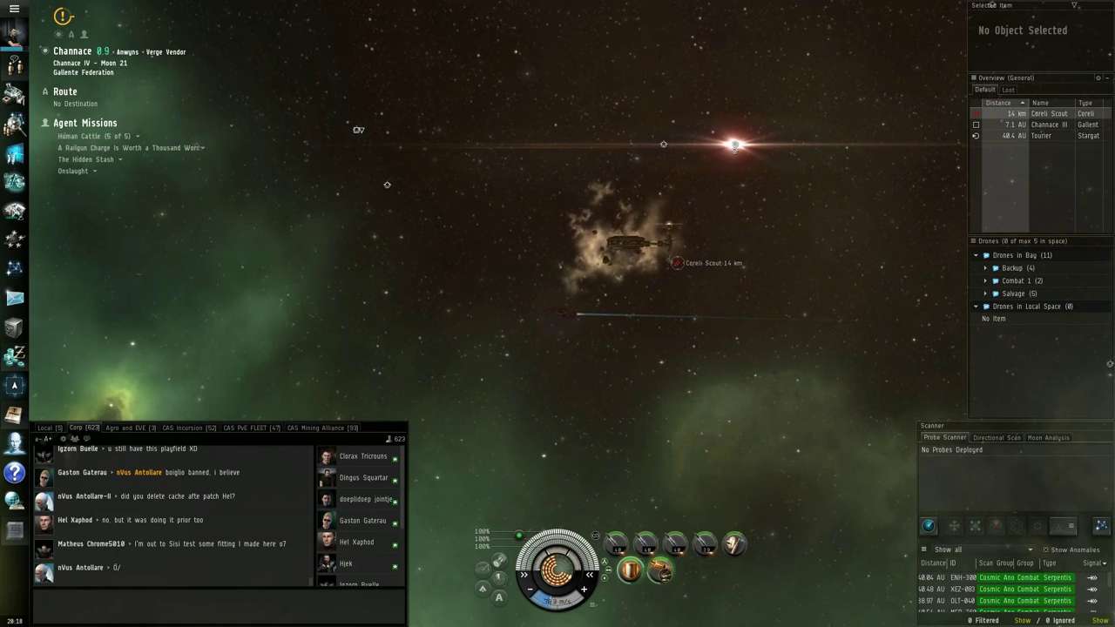
# Step: Kill the Coreli Scout, Spy and Safeguard with drones while orbiting the Serpentis Lookout at 15 km
pyautogui.click(1045, 113)
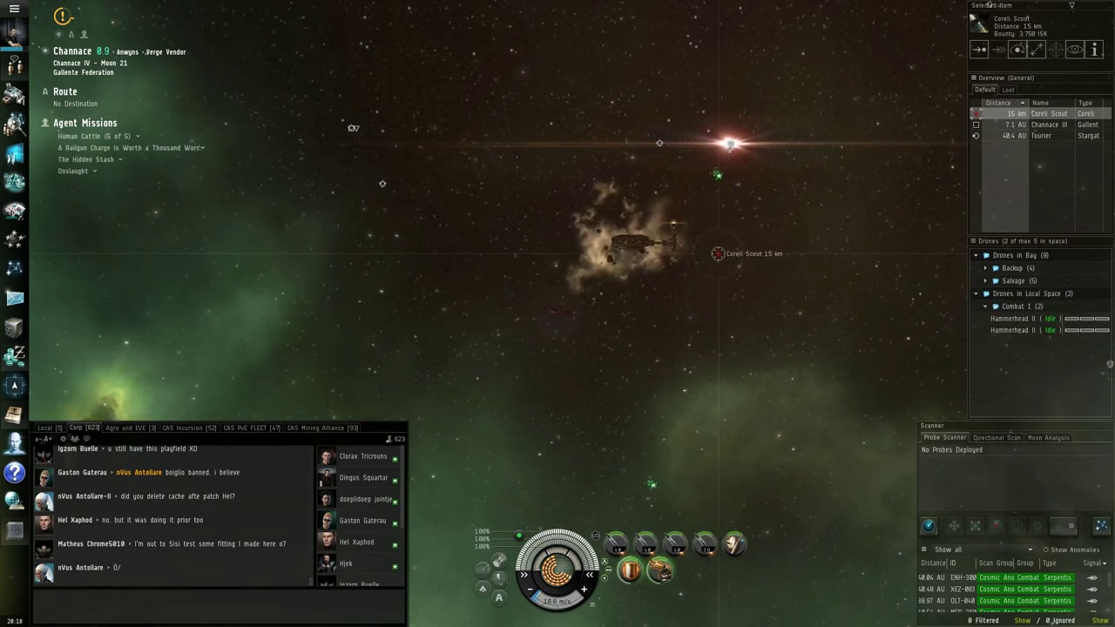
pyautogui.press('f')
pyautogui.moveTo(671, 248); pyautogui.dragTo(709, 217)
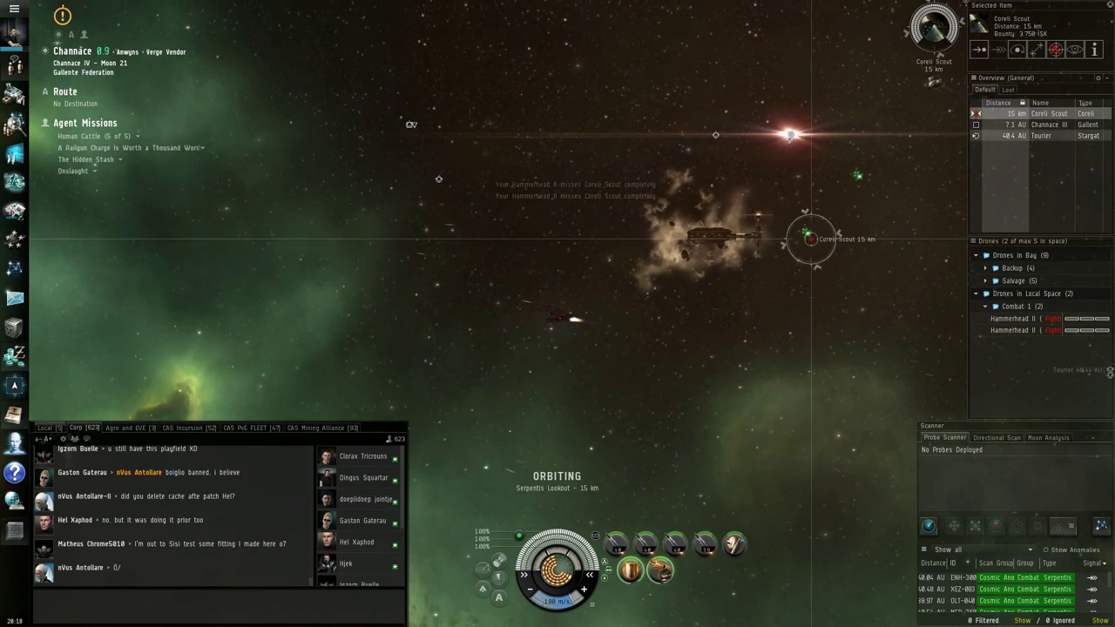
pyautogui.click(1045, 146)
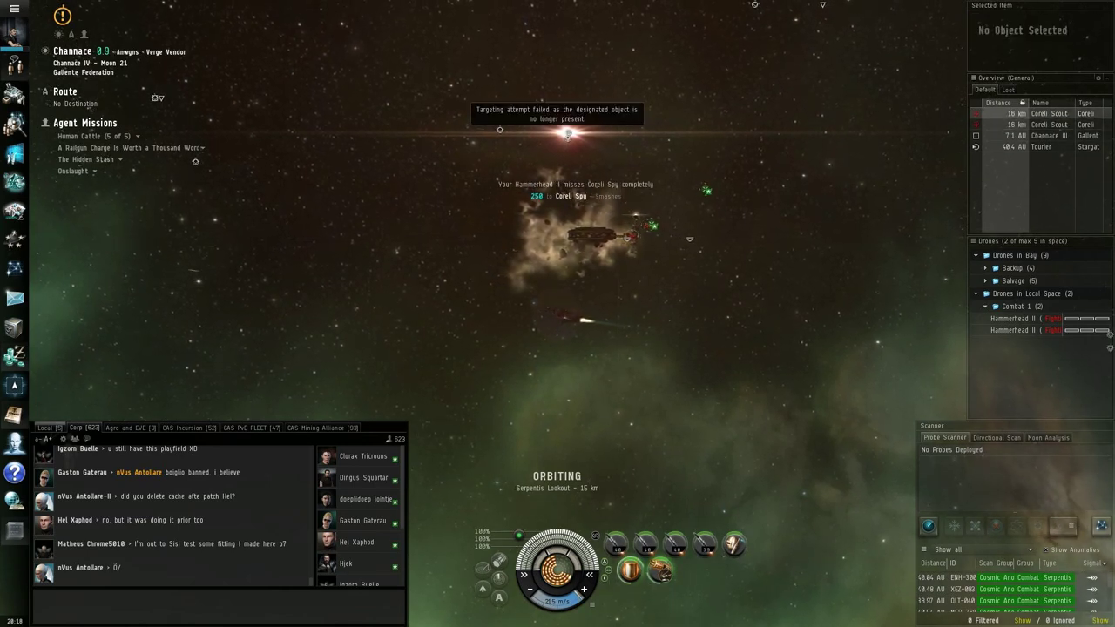
pyautogui.moveTo(1046, 125); pyautogui.dragTo(1030, 173)
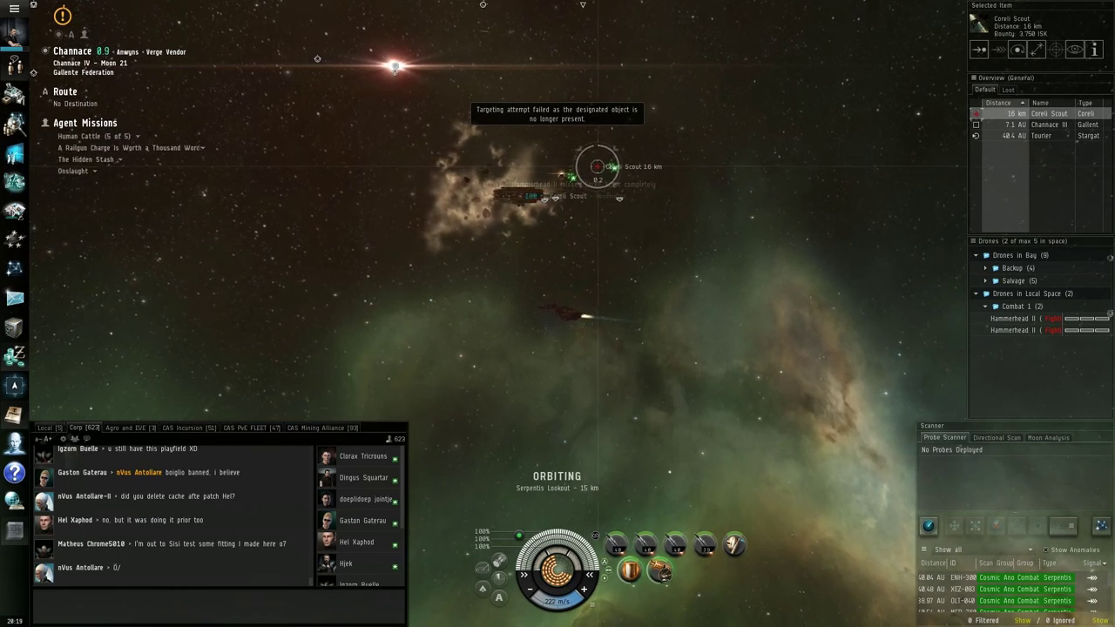
pyautogui.press('f')
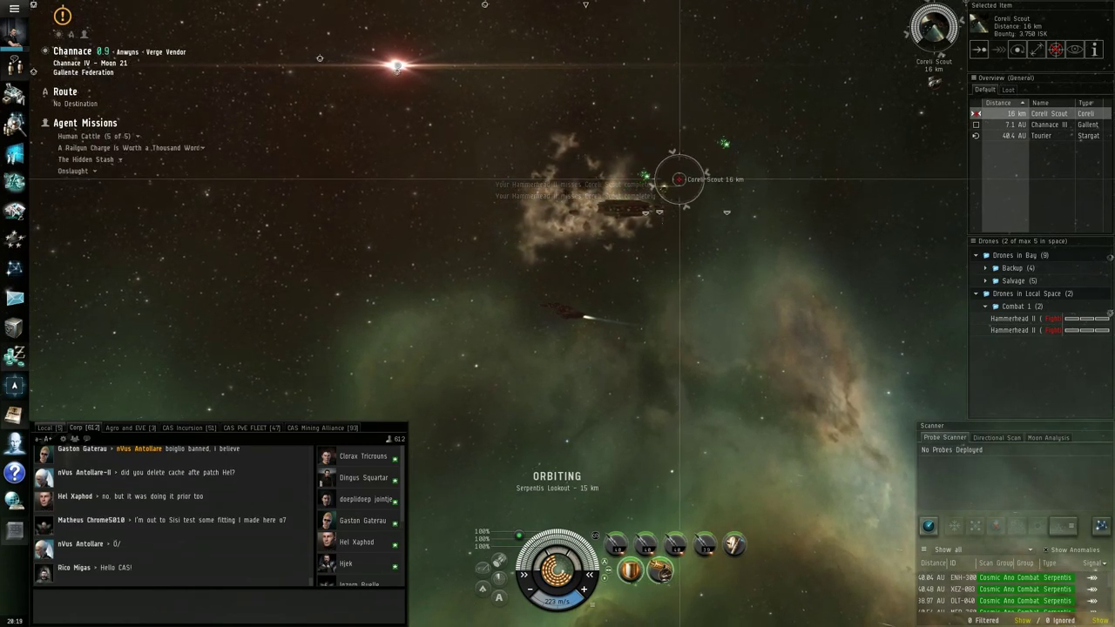
pyautogui.moveTo(1011, 124); pyautogui.dragTo(1013, 170)
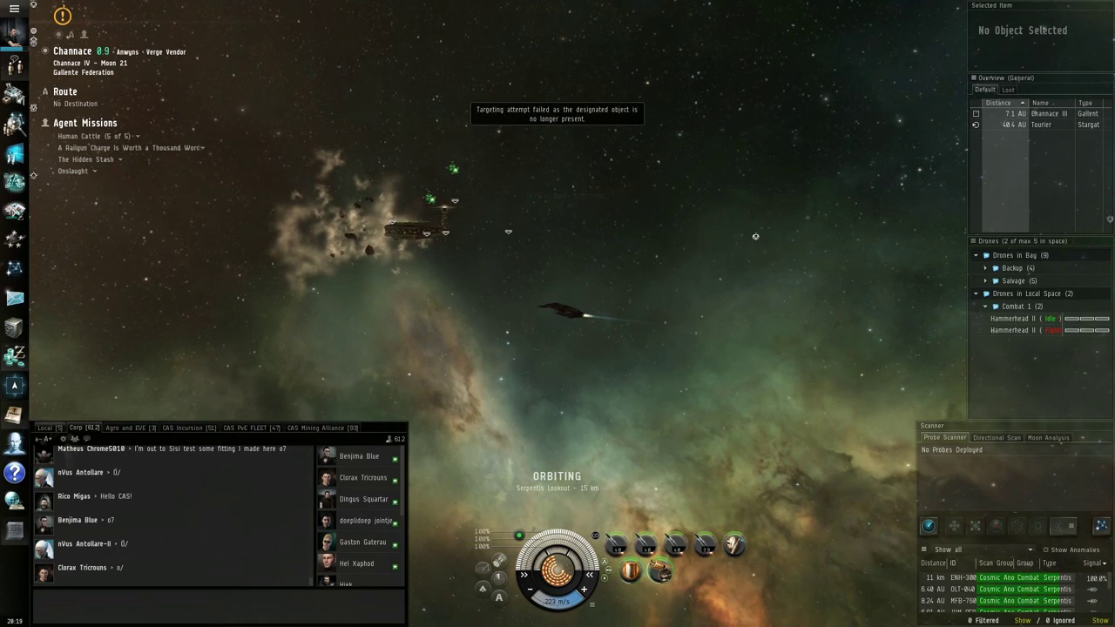
# Step: Recall both Hammerhead IIs with Shift+R and warp to another Serpentis combat anomaly
pyautogui.hotkey('shift', 'r')
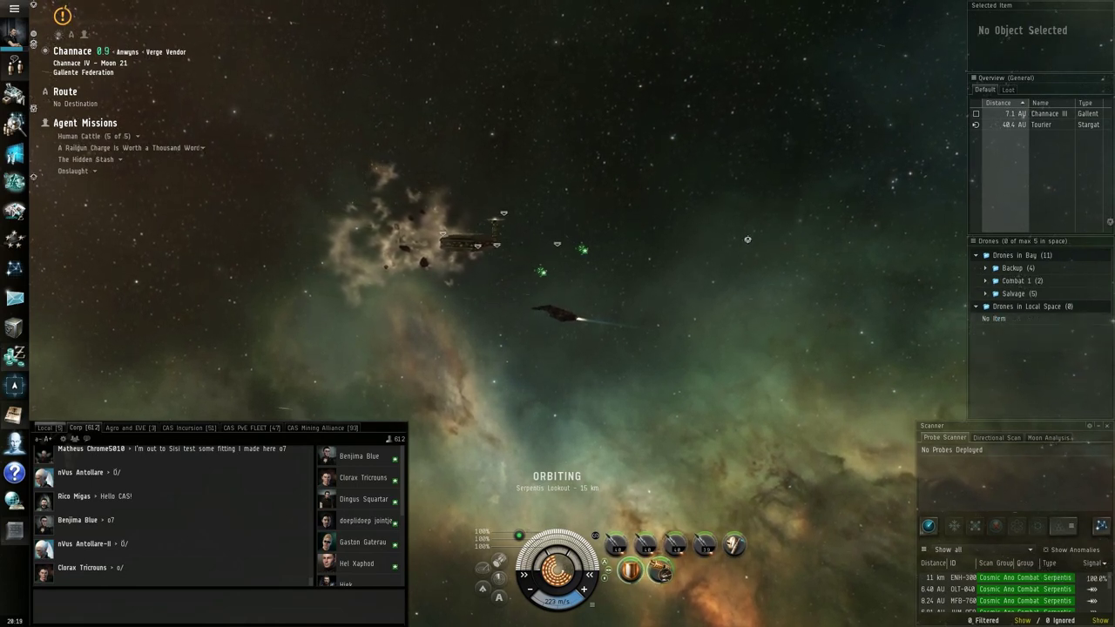
pyautogui.scroll(-2, 1080, 582)
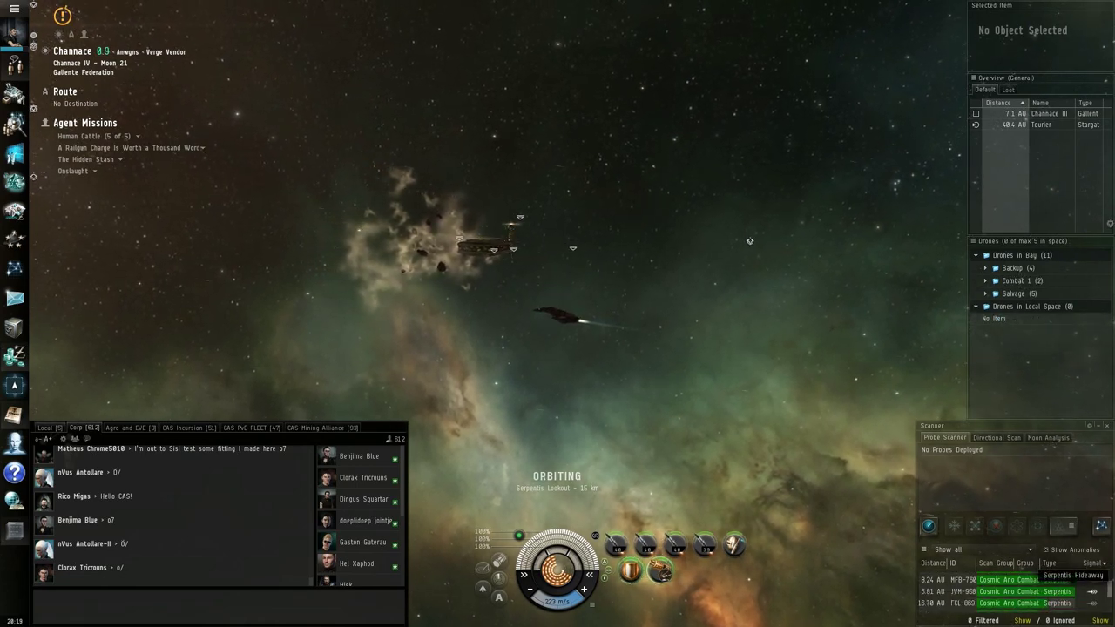
pyautogui.scroll(-1, 1076, 588)
pyautogui.scroll(2, 1080, 581)
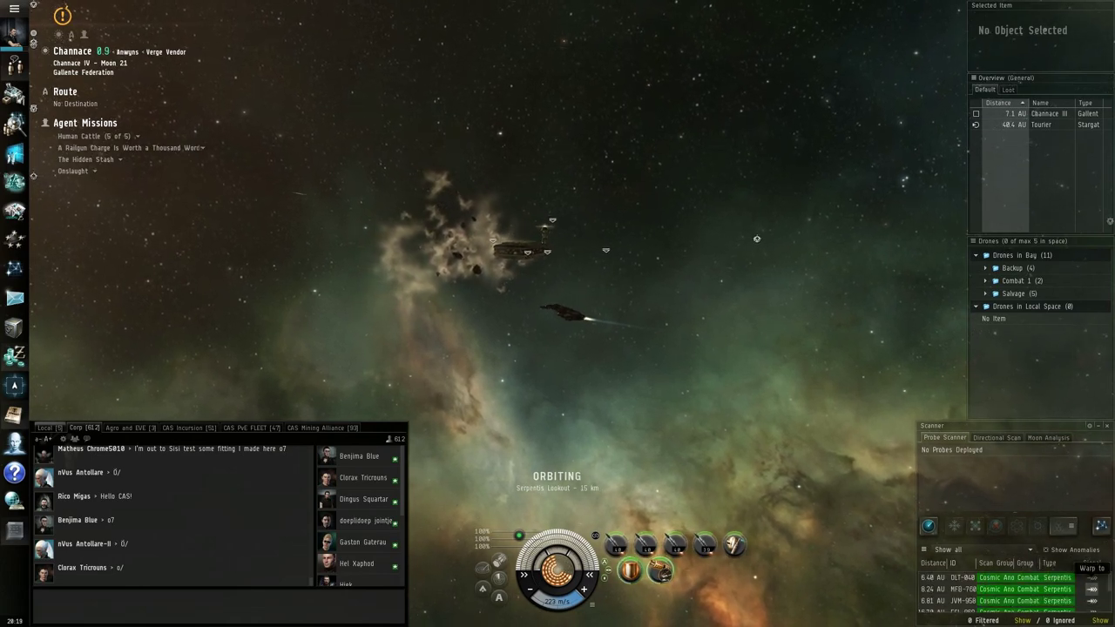
pyautogui.click(1092, 578)
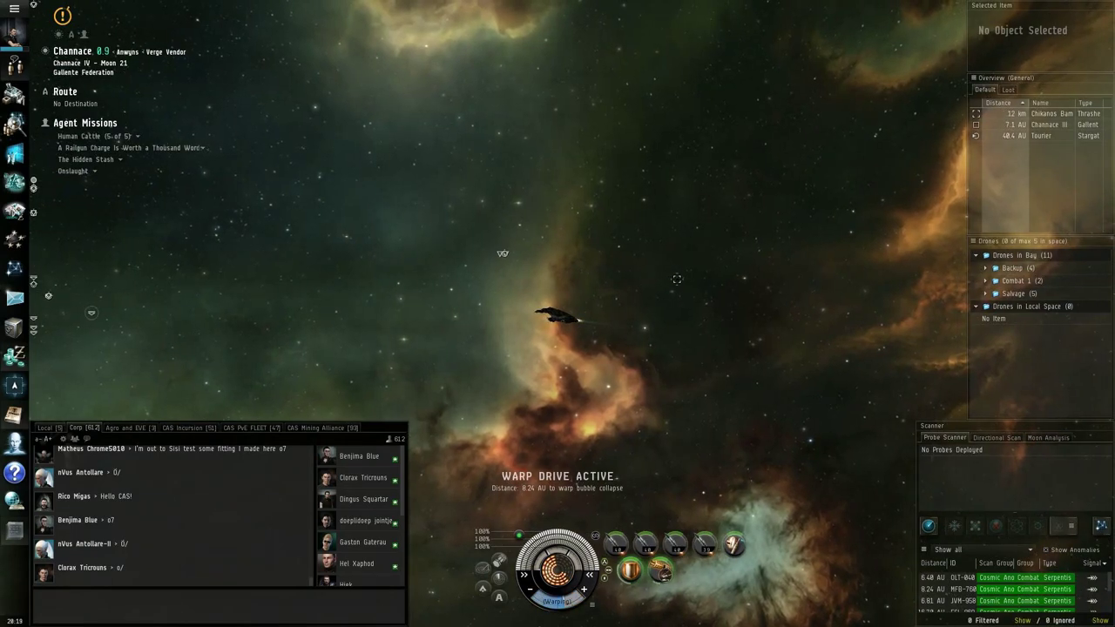
# Step: Try to bookmark the Coreli Scout wreck as 'salvage2', dismiss the repeated mid-warp errors, and cancel
pyautogui.moveTo(91, 312); pyautogui.dragTo(54, 291)
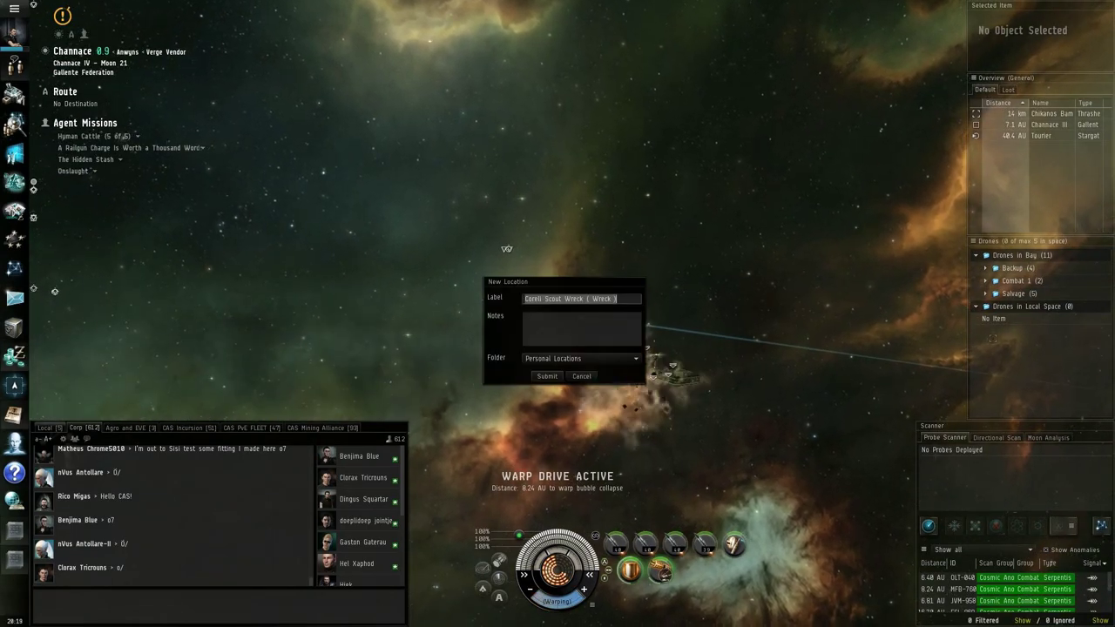
pyautogui.write('salvage2')
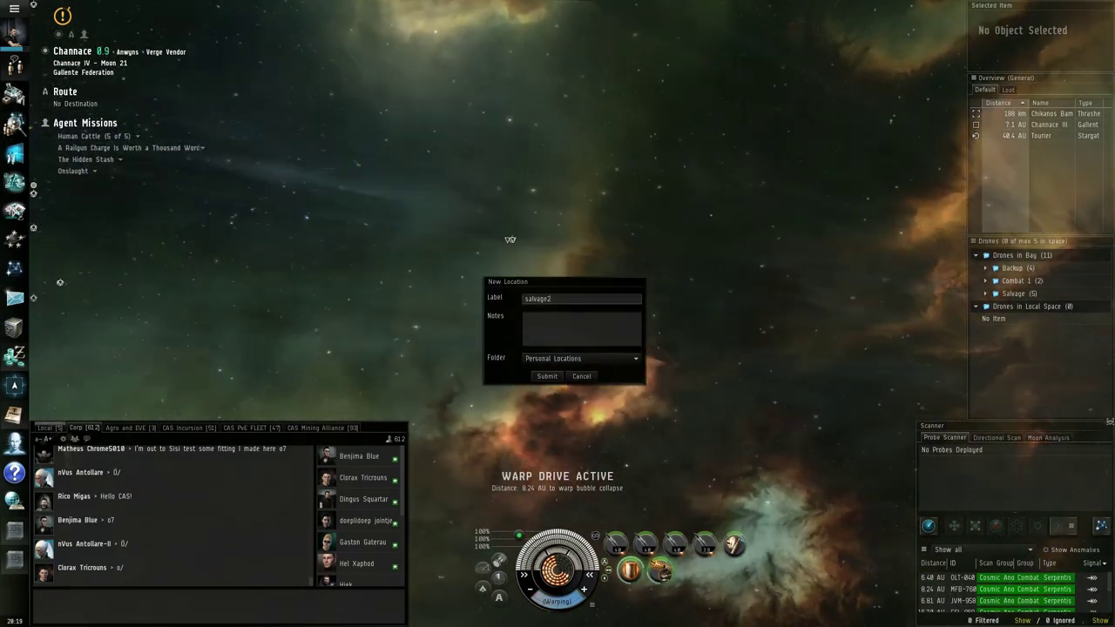
pyautogui.press('Return')
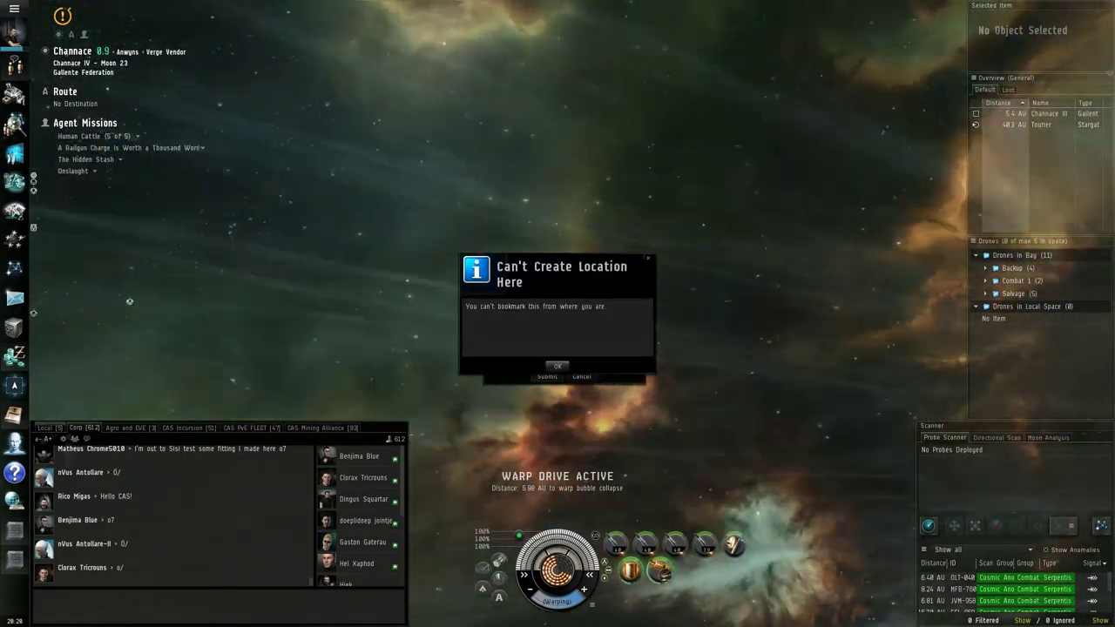
pyautogui.press('Return')
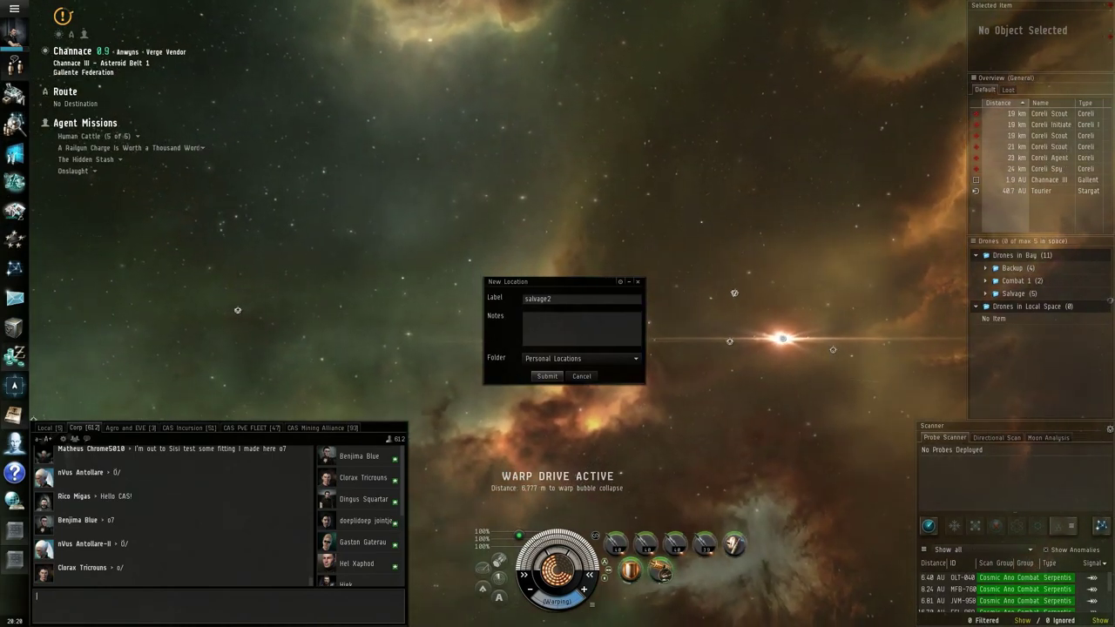
pyautogui.press('Return')
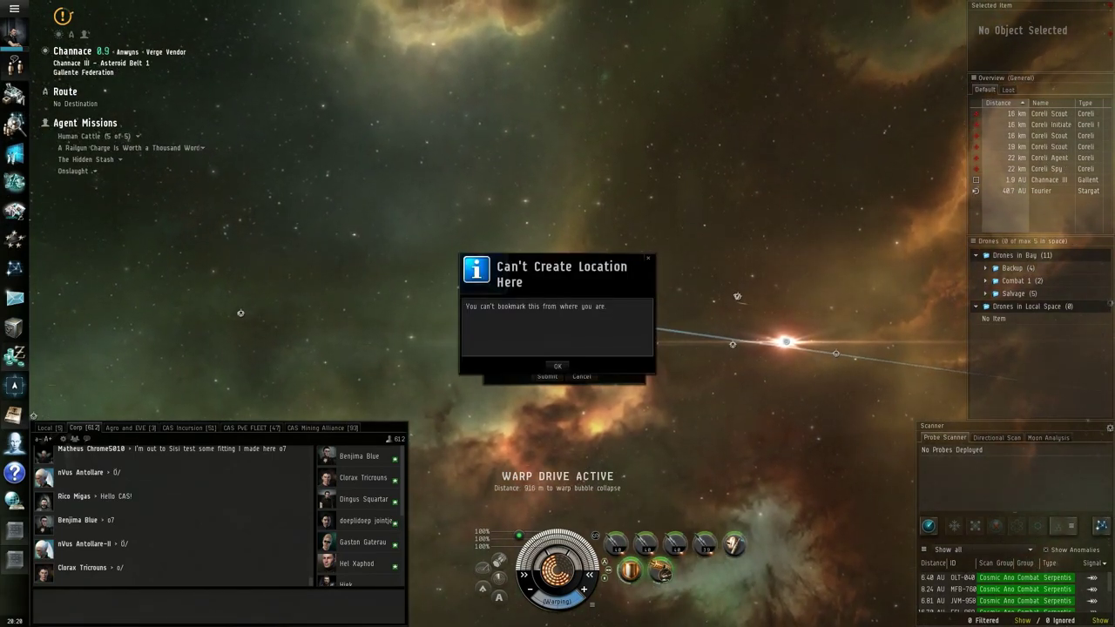
pyautogui.press('Return')
pyautogui.press('Return')
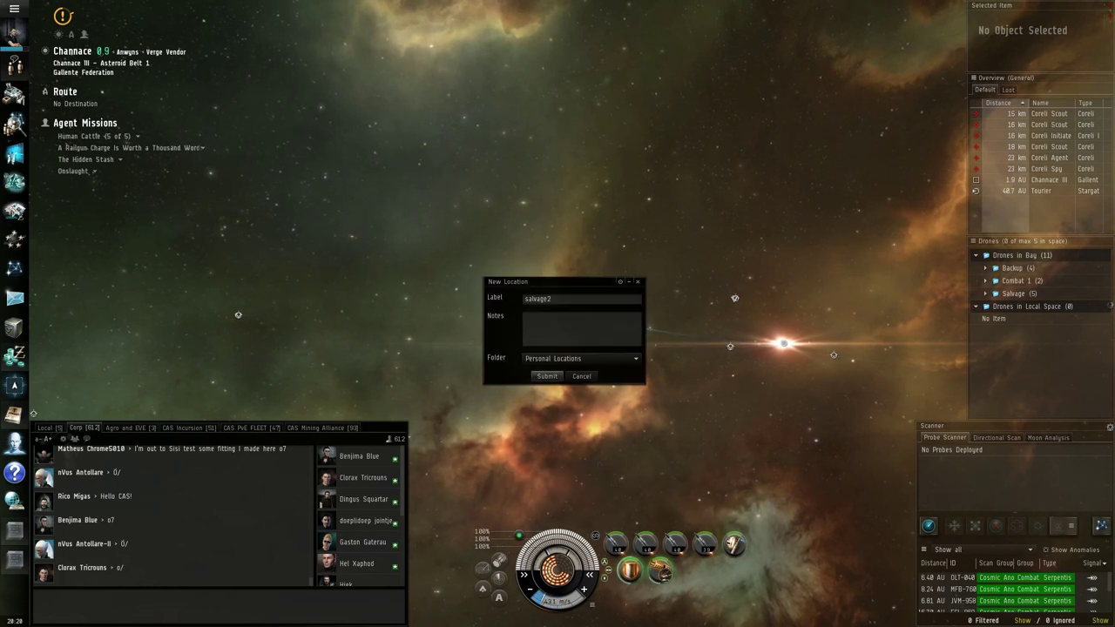
pyautogui.press('Return')
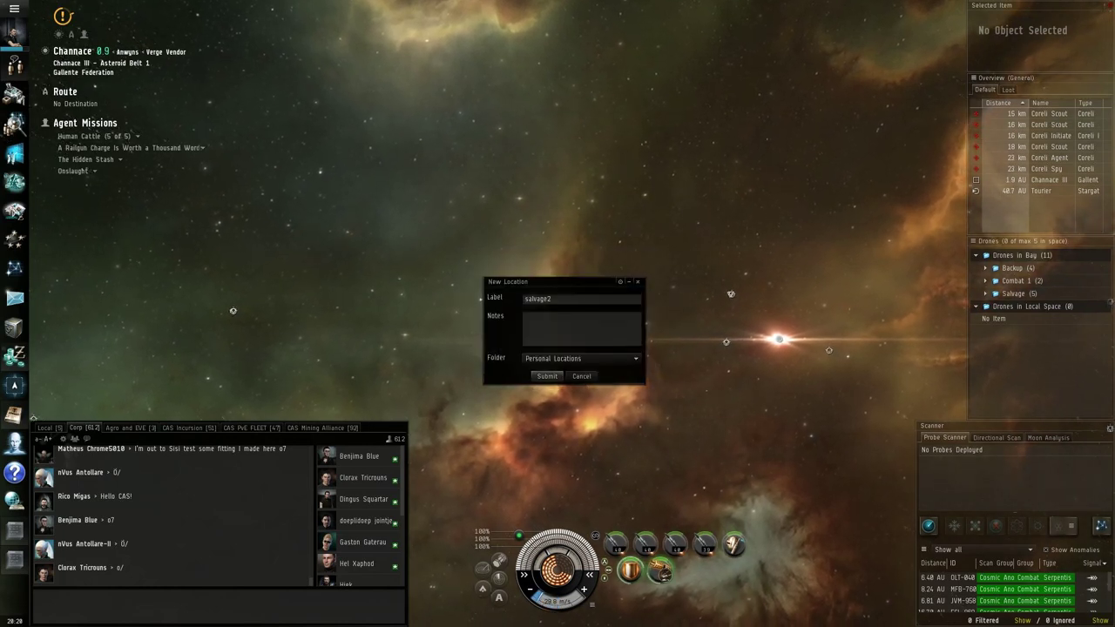
pyautogui.press('Return')
pyautogui.press('Return')
pyautogui.press('Escape')
# Step: Lock a Coreli Scout, orbit the Gas/Storage Silo at 15 km, and launch Combat 1 drones at it
pyautogui.moveTo(231, 310); pyautogui.dragTo(33, 309)
pyautogui.moveTo(1015, 125); pyautogui.dragTo(1015, 205)
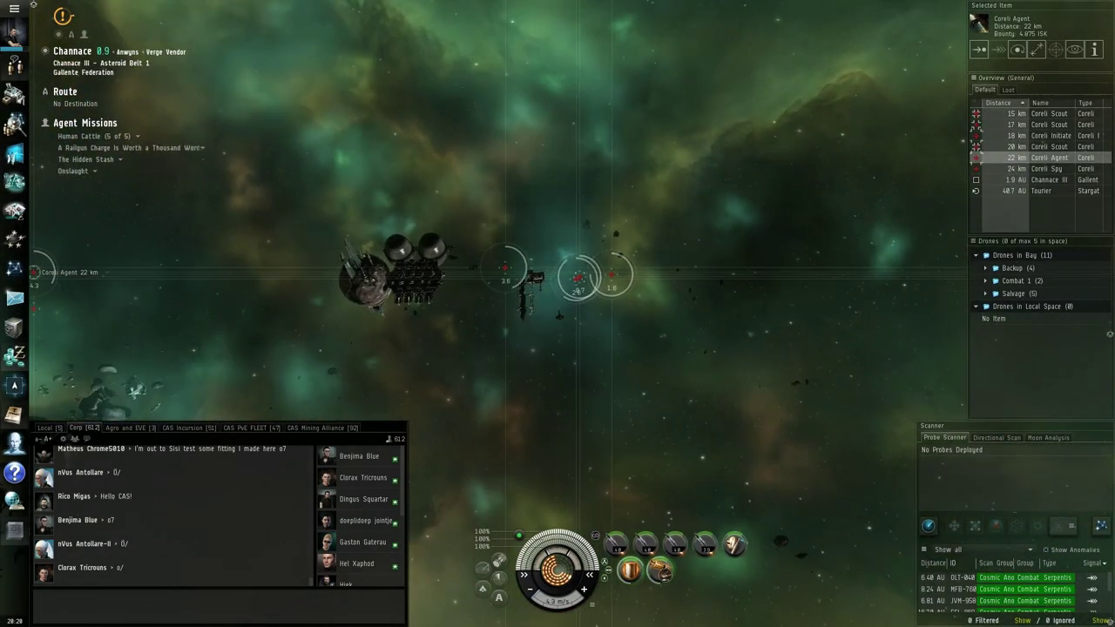
pyautogui.moveTo(460, 249); pyautogui.dragTo(506, 249)
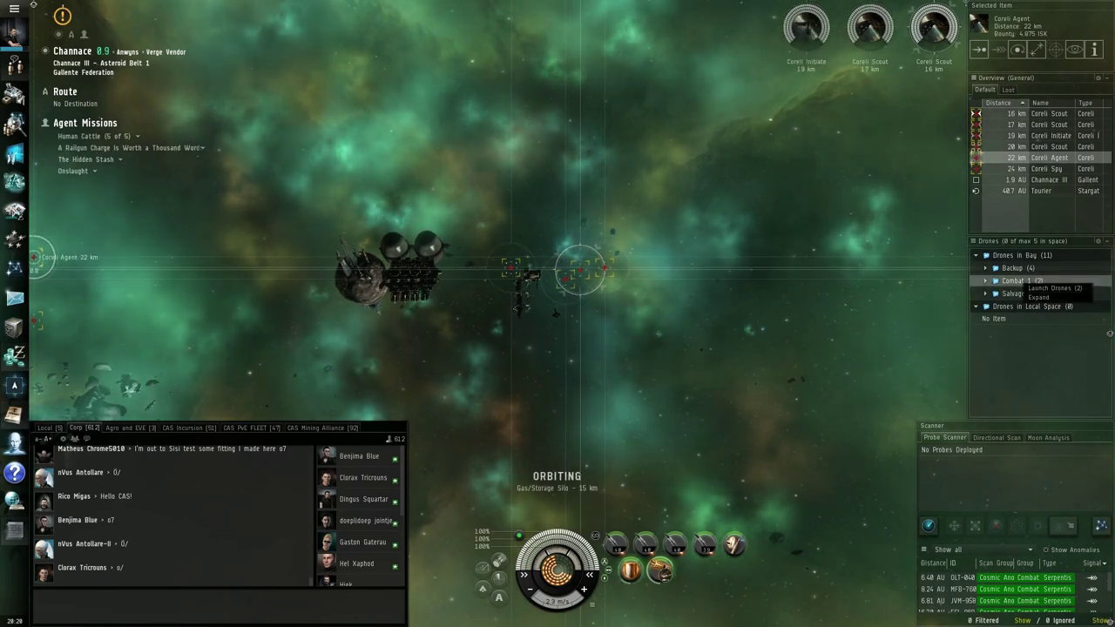
pyautogui.hotkey('shift', 'f')
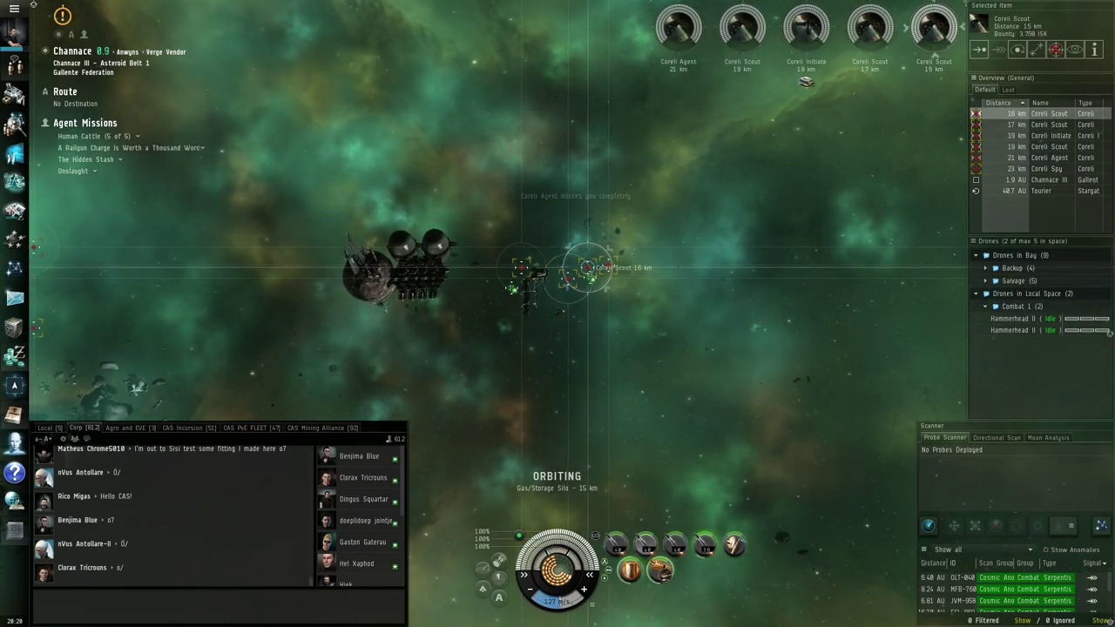
pyautogui.press('f')
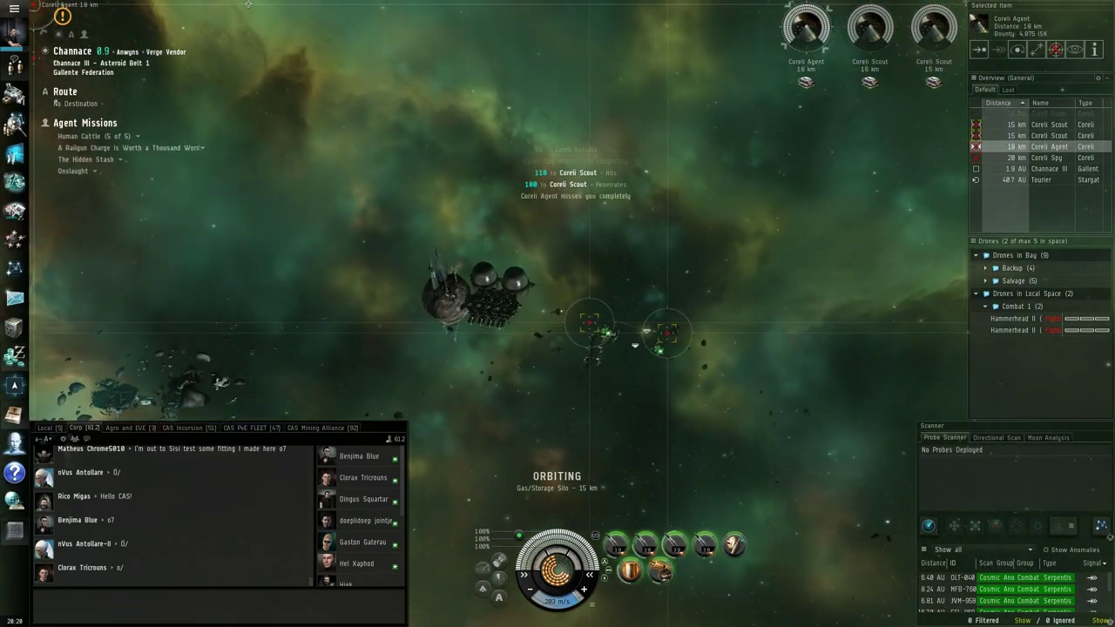
# Step: Lock the Coreli Spy, bookmark the Coreli Initiate wreck, and send the drones back to the Coreli Scout
pyautogui.click(1006, 158)
pyautogui.click(1006, 200)
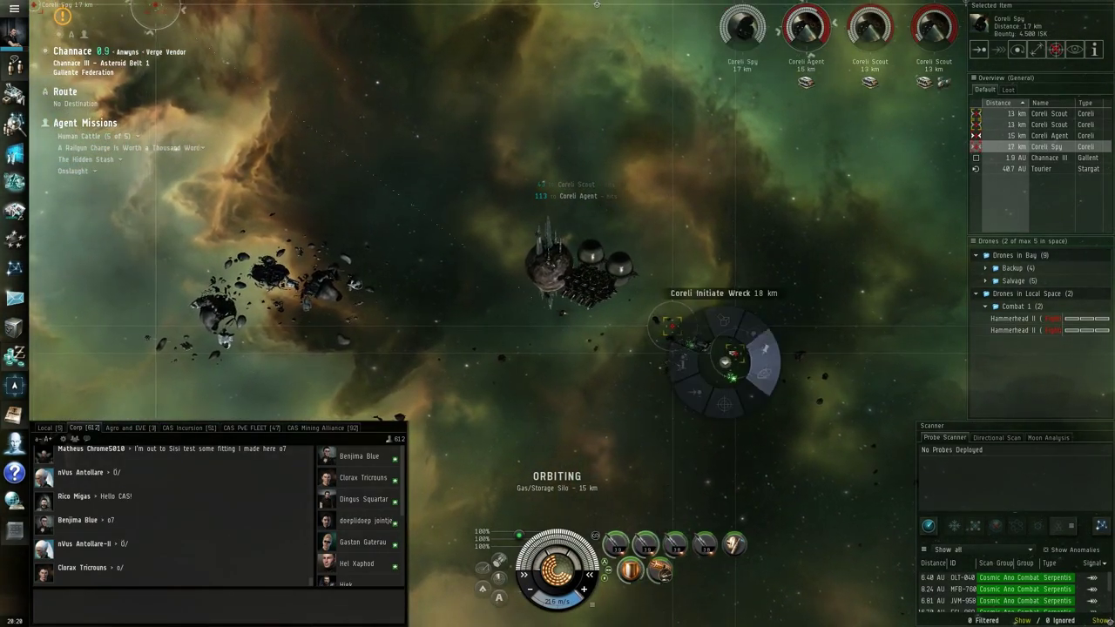
pyautogui.moveTo(730, 359); pyautogui.dragTo(739, 383)
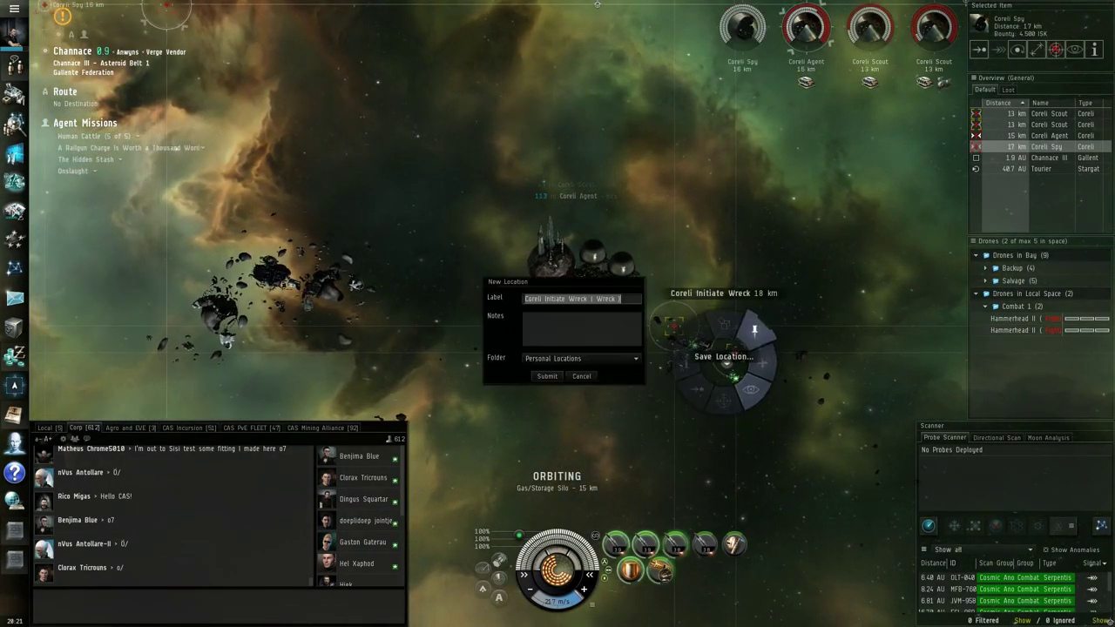
pyautogui.write('salvage6')
pyautogui.press('Return')
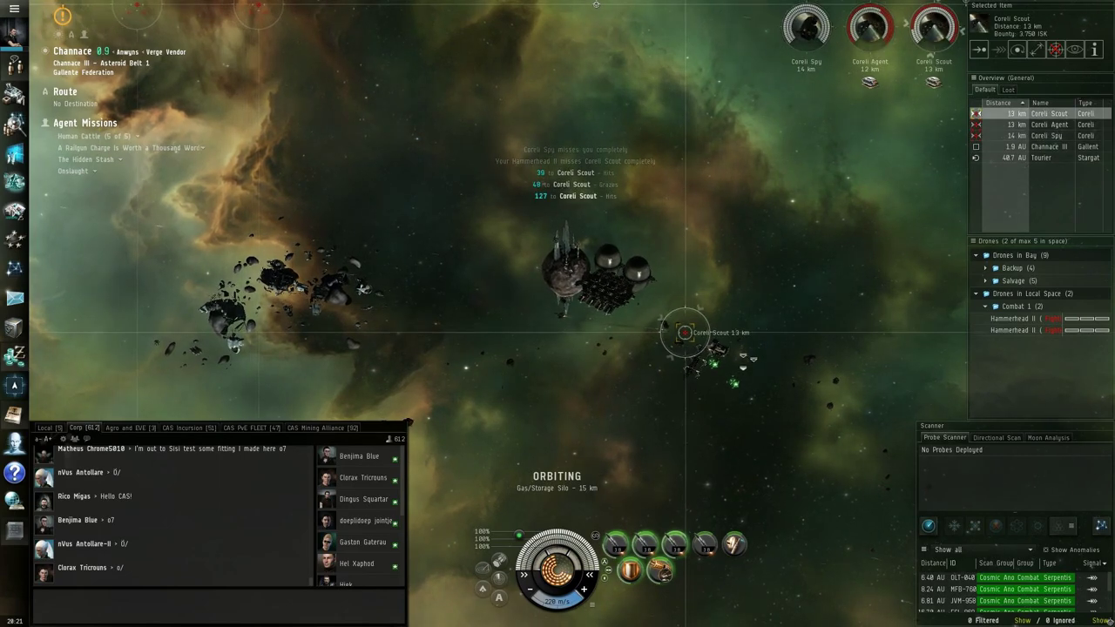
pyautogui.click(685, 331)
pyautogui.press('f')
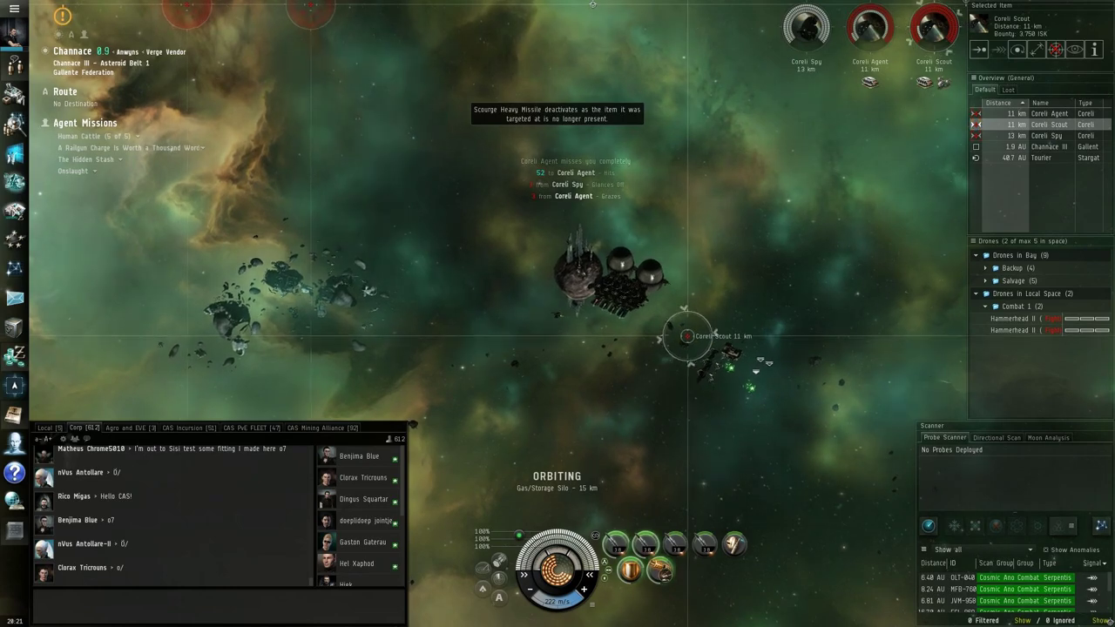
# Step: Lock the Coreli Spies and Coreli Agent, and send the Hammerhead drones against each Spy in turn
pyautogui.moveTo(304, 343)
pyautogui.mouseDown()
pyautogui.moveTo(394, 409)
pyautogui.moveTo(387, 471)
pyautogui.mouseUp()
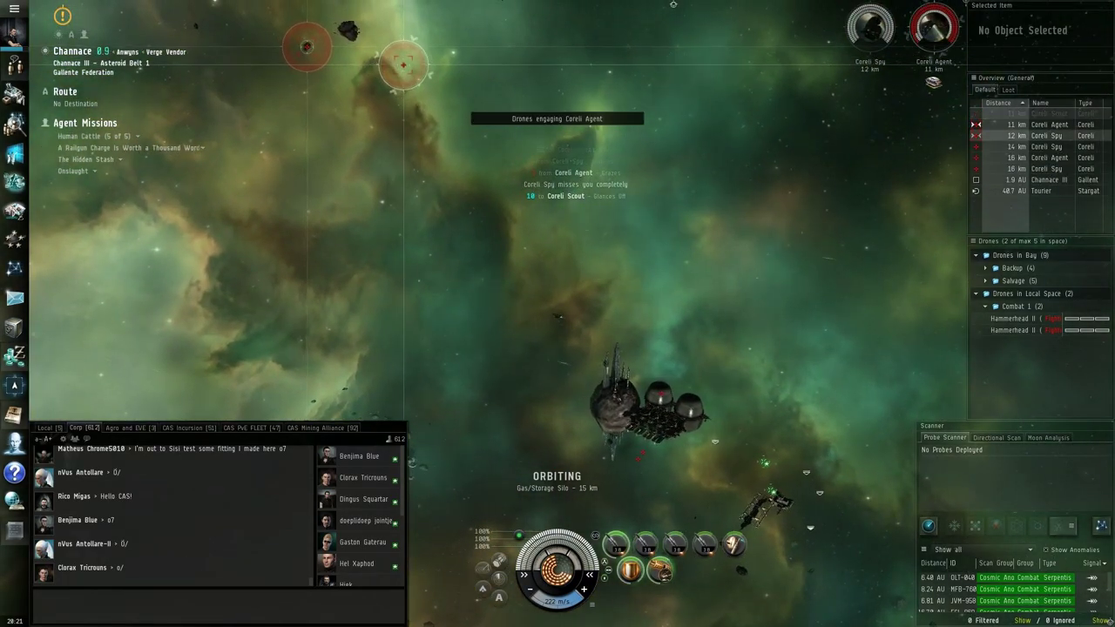
pyautogui.click(1002, 135)
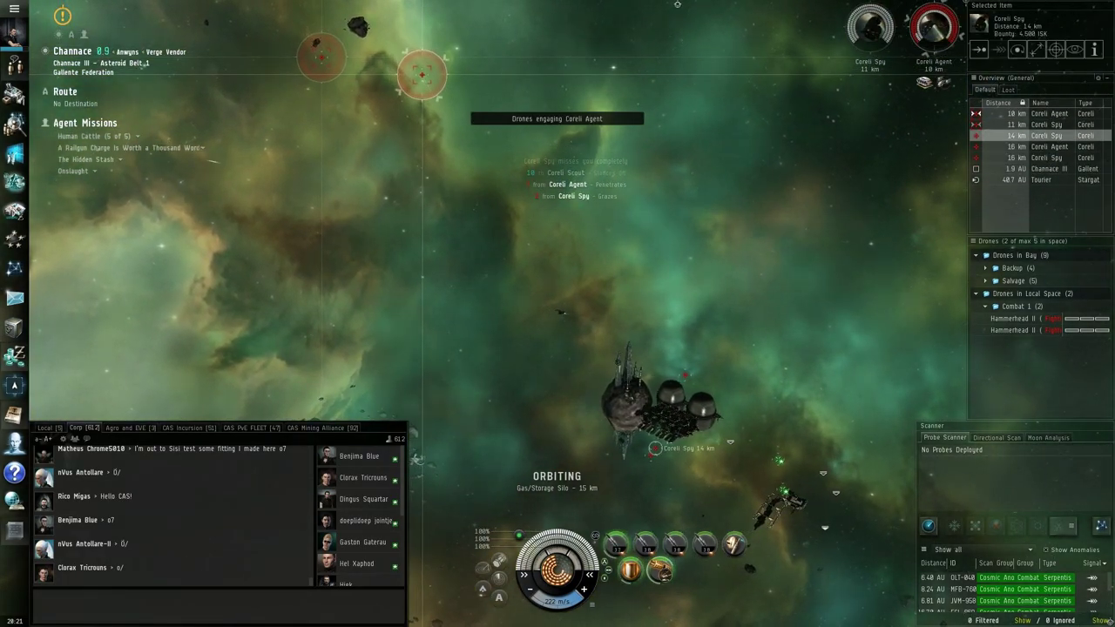
pyautogui.moveTo(1020, 158)
pyautogui.mouseDown()
pyautogui.moveTo(1045, 158)
pyautogui.moveTo(1020, 140)
pyautogui.mouseUp()
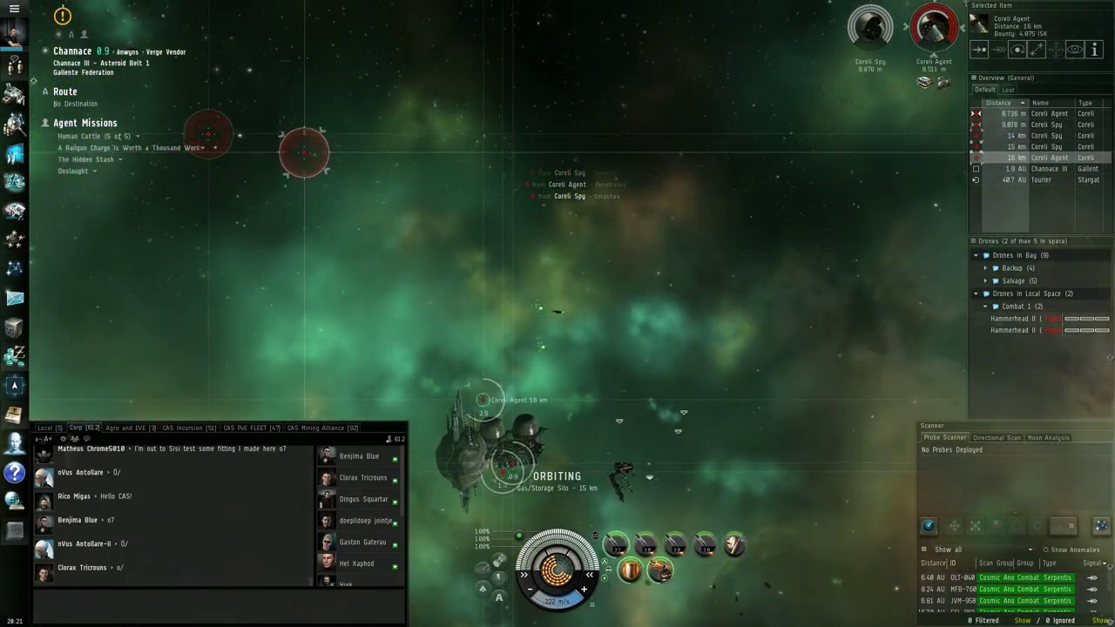
pyautogui.click(223, 146)
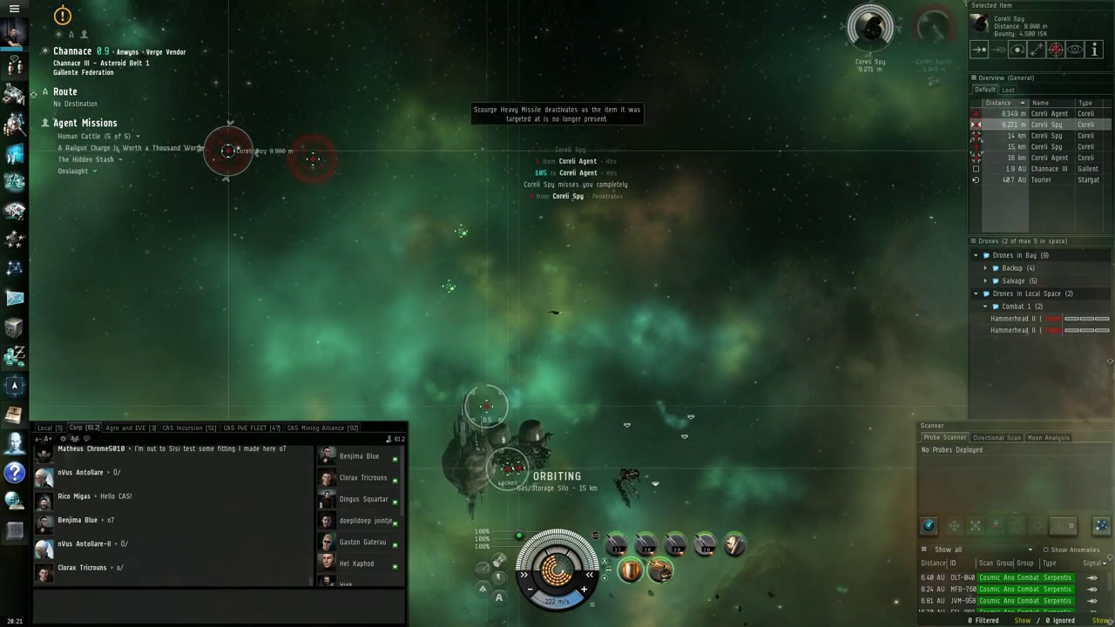
pyautogui.click(513, 467)
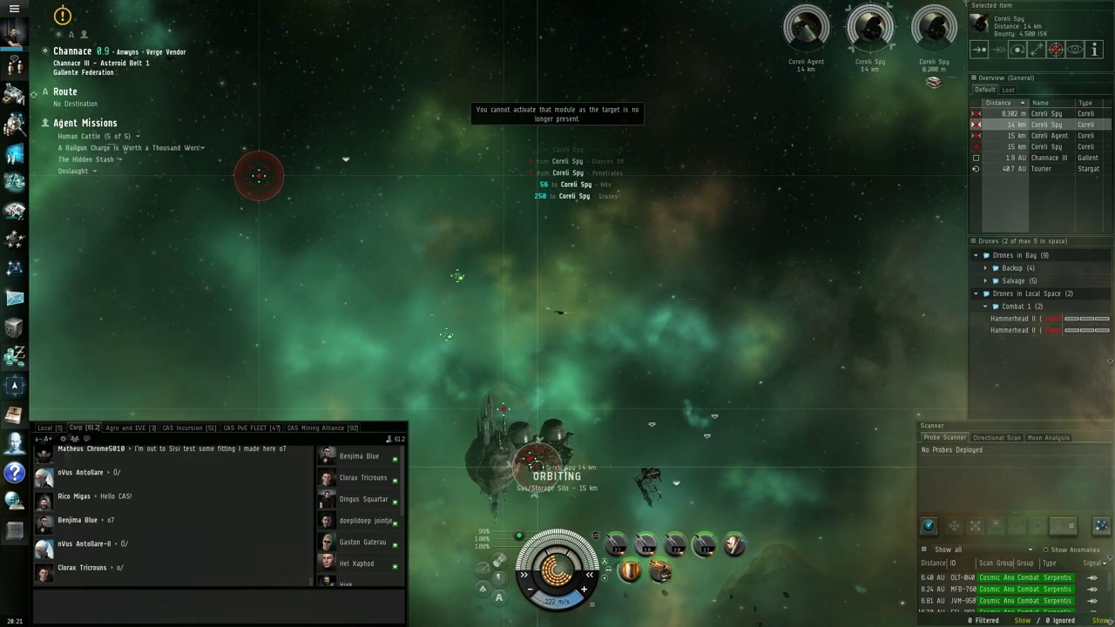
pyautogui.click(509, 409)
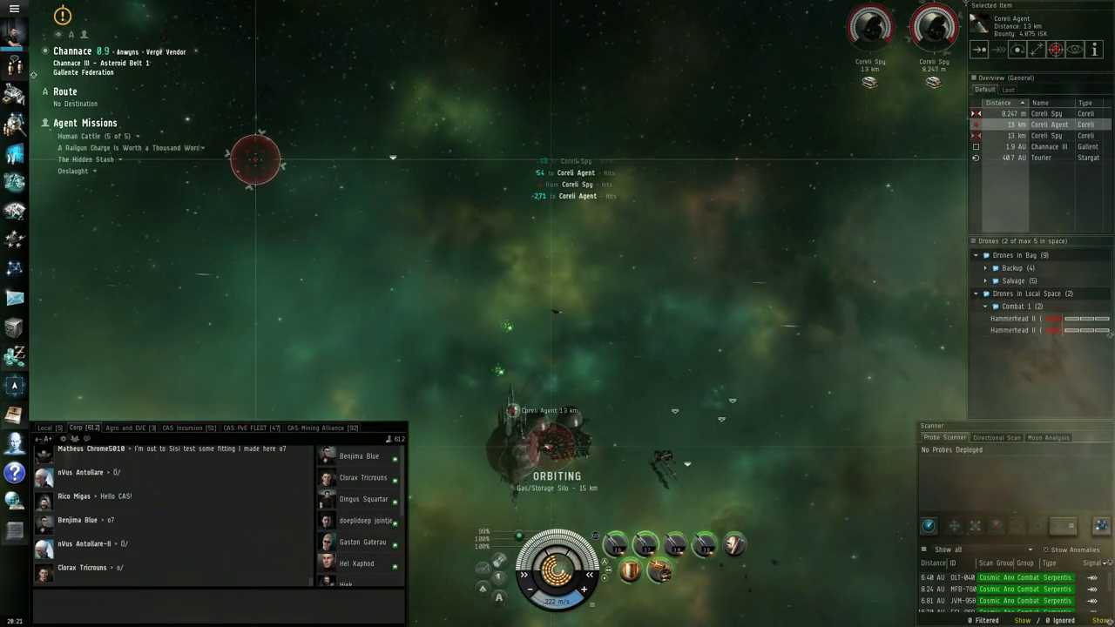
pyautogui.press('f')
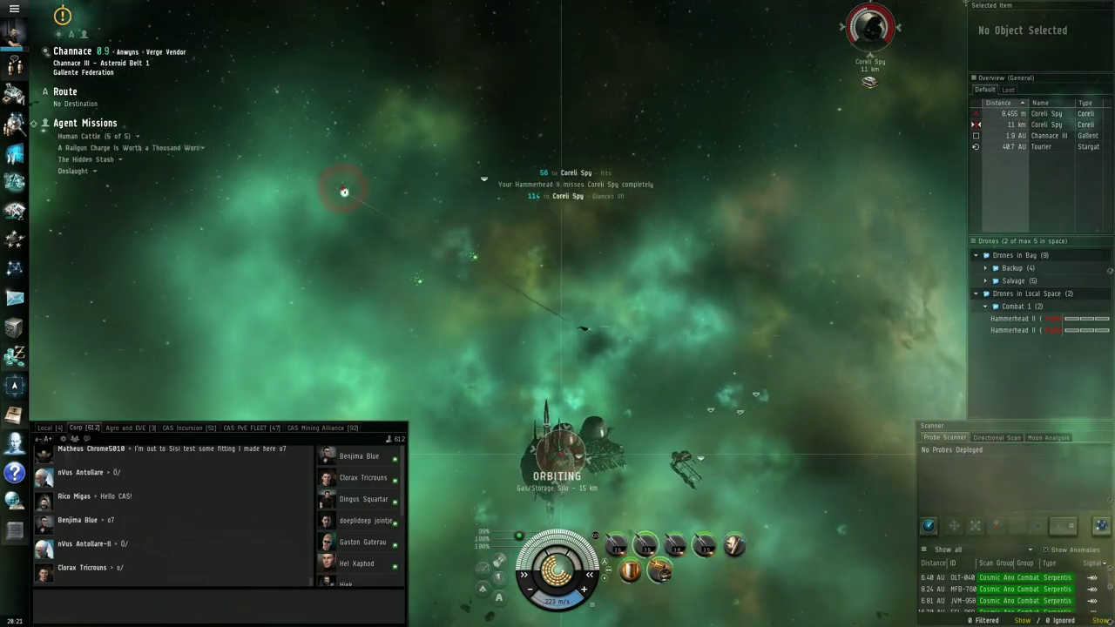
pyautogui.press('f')
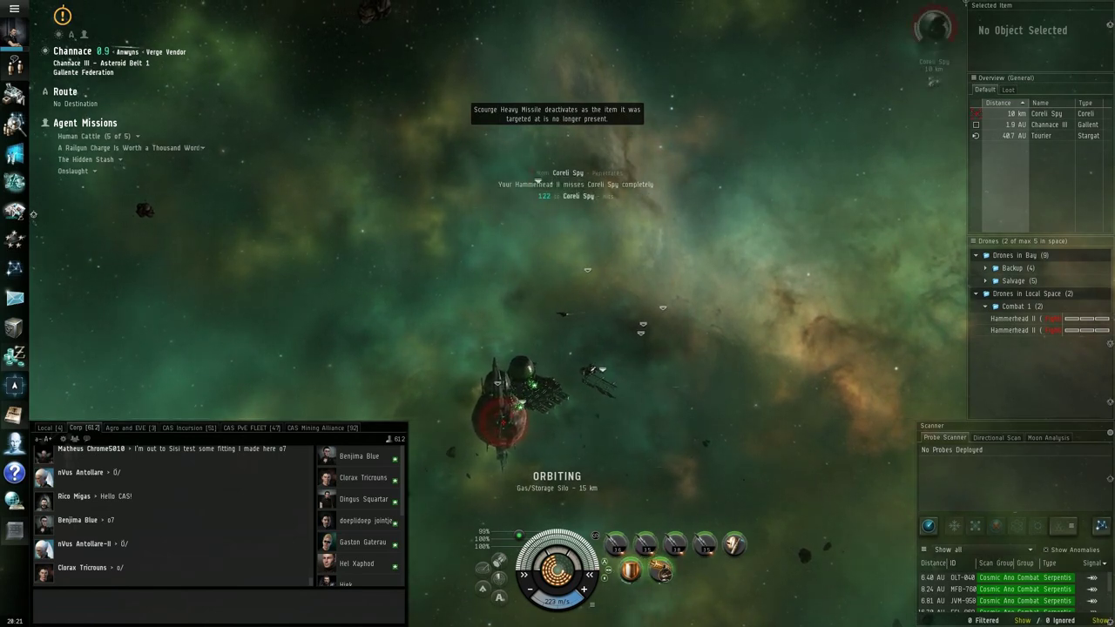
# Step: Lock the remaining Coreli Spy and the new 14 km Coreli Scouts, and set the drones on each Scout
pyautogui.moveTo(1019, 115); pyautogui.dragTo(1015, 160)
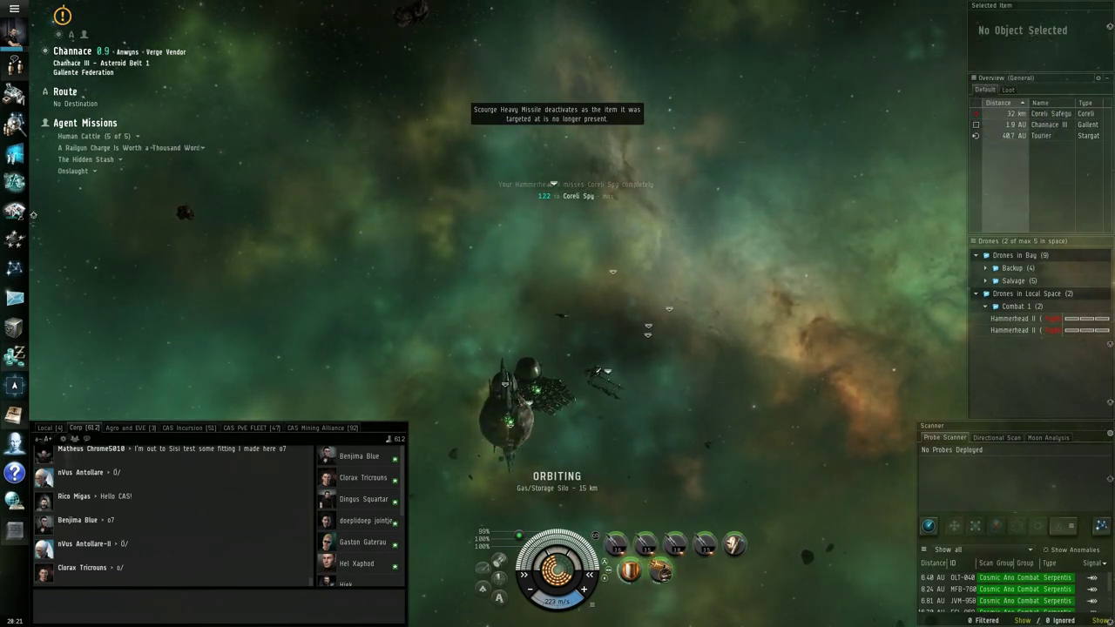
pyautogui.moveTo(1020, 114); pyautogui.dragTo(990, 4)
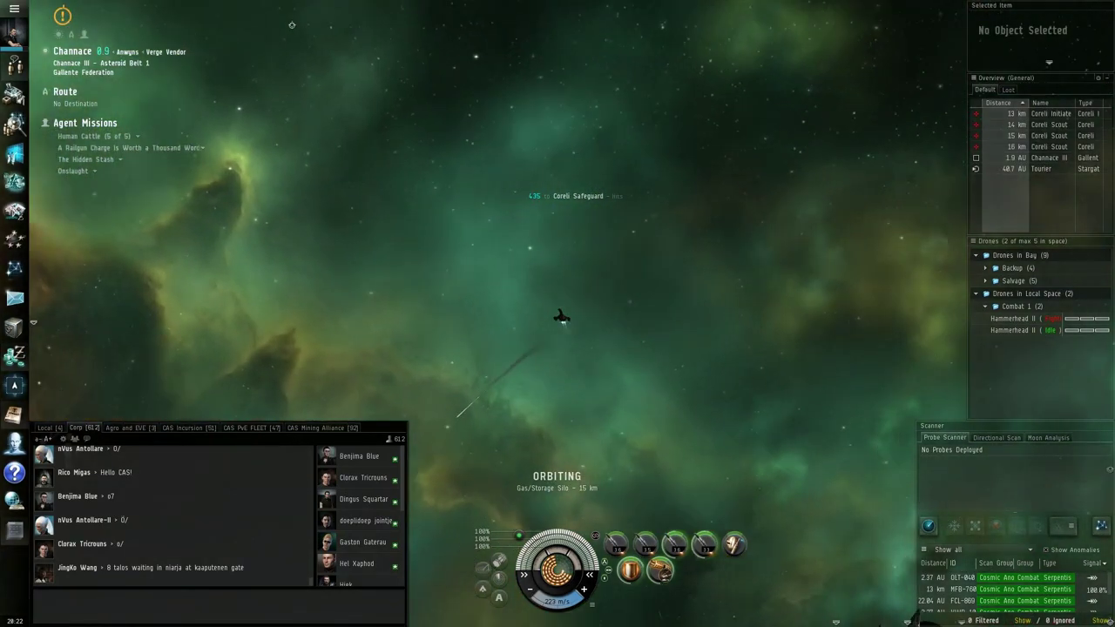
pyautogui.click(1046, 125)
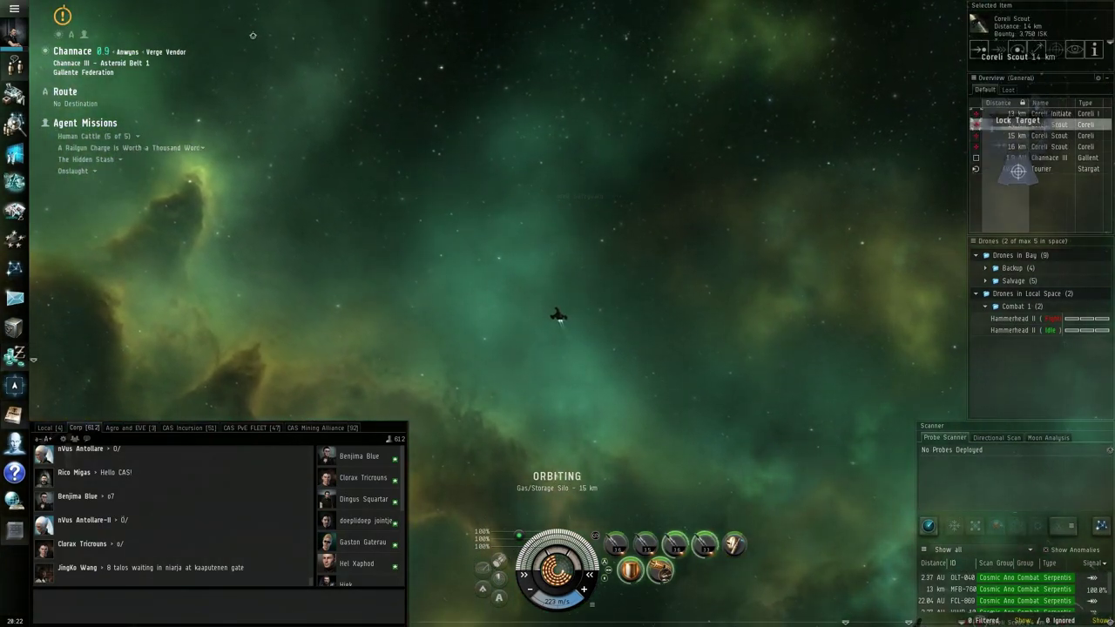
pyautogui.moveTo(1018, 131)
pyautogui.mouseDown()
pyautogui.moveTo(1017, 120)
pyautogui.moveTo(1045, 122)
pyautogui.moveTo(1045, 132)
pyautogui.mouseUp()
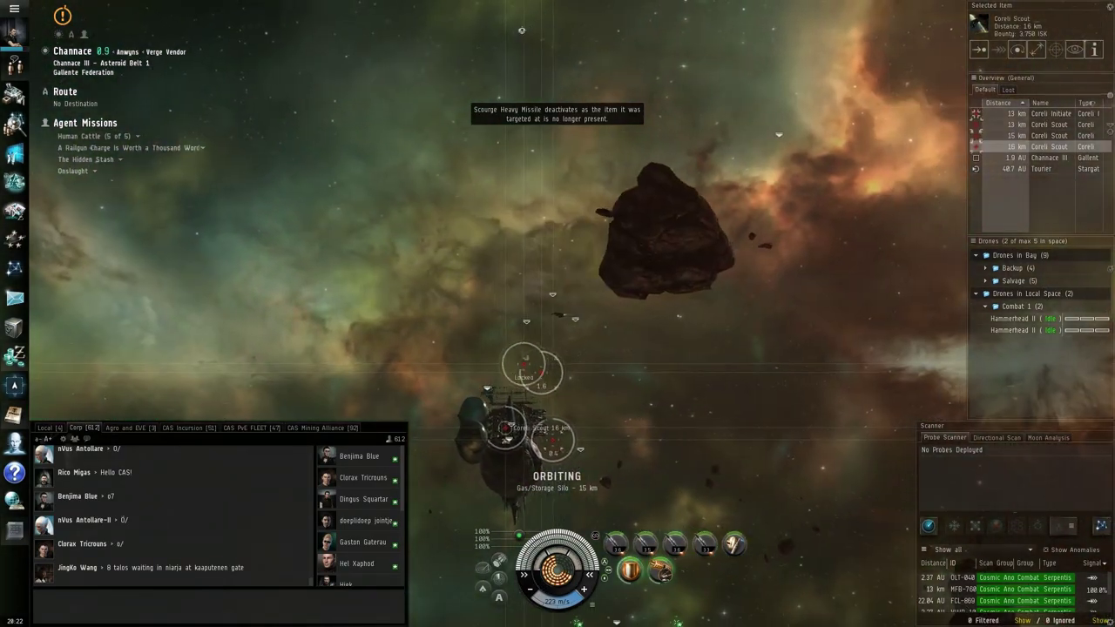
pyautogui.press('f')
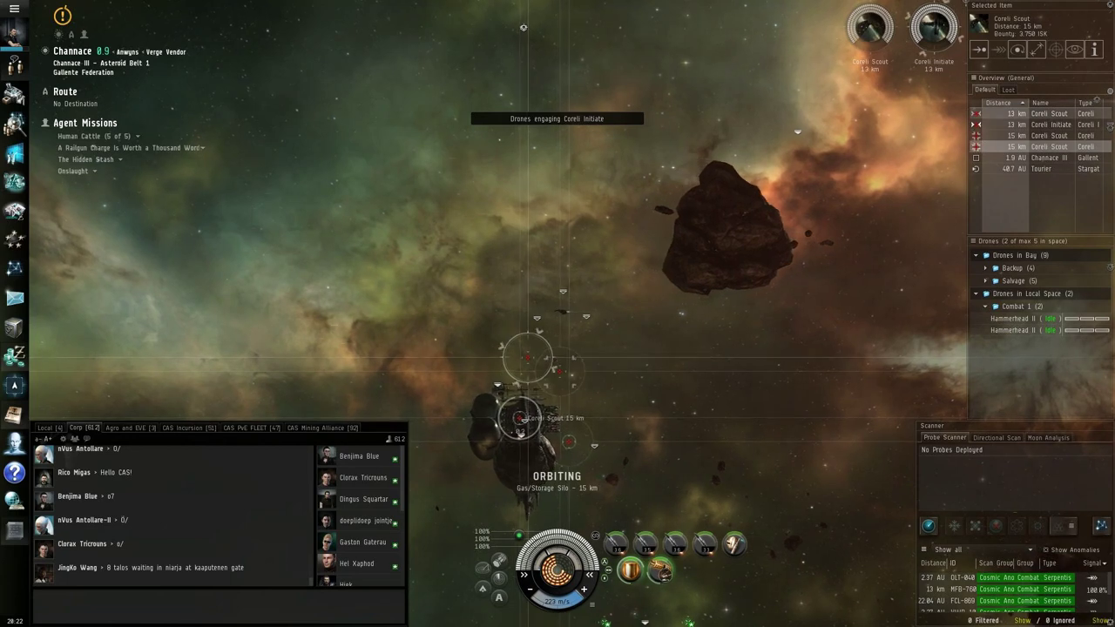
pyautogui.press('f')
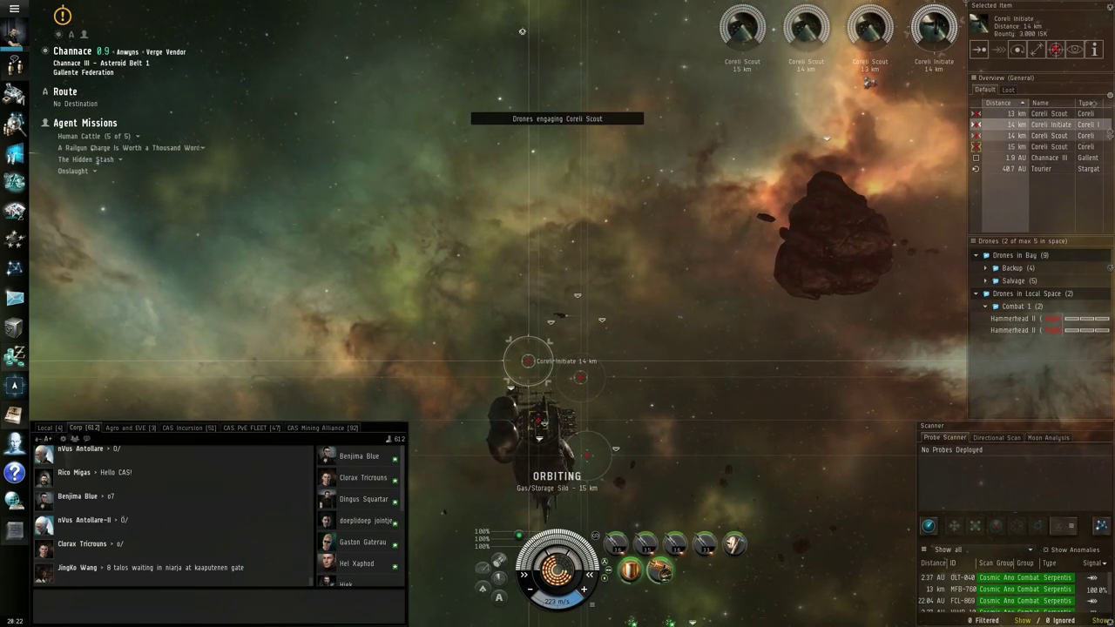
pyautogui.click(581, 377)
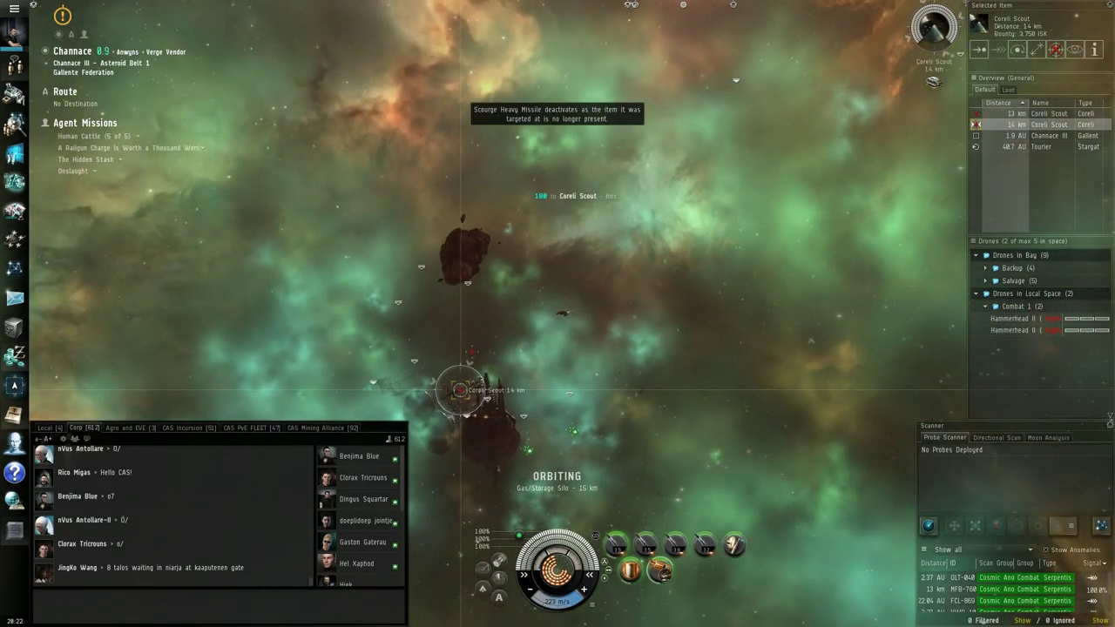
pyautogui.press('f')
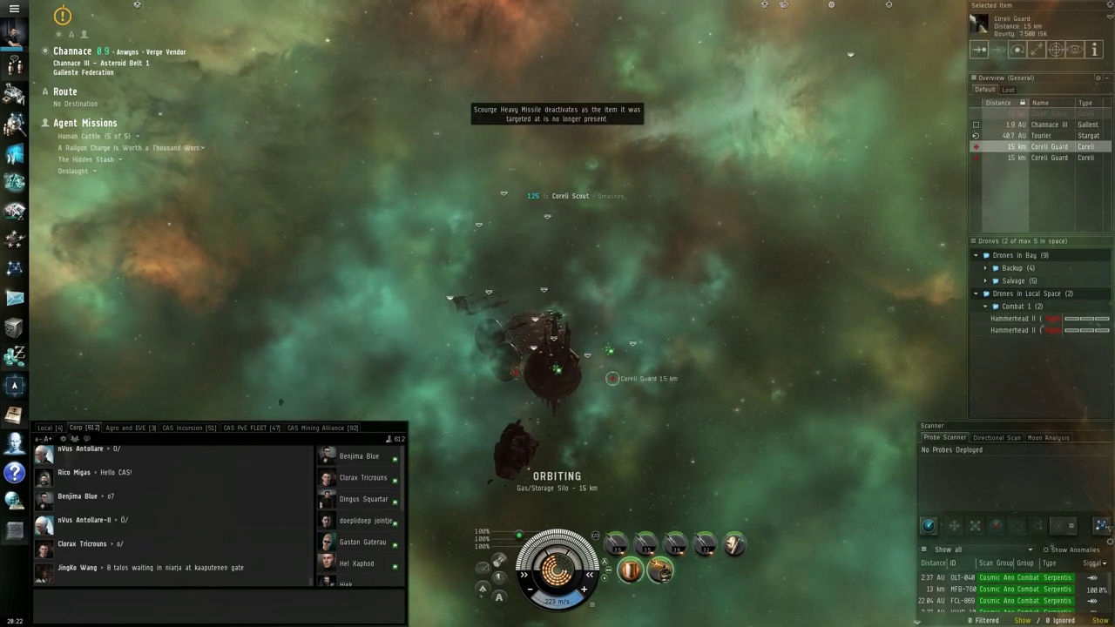
# Step: Lock the newly arrived Coreli Guard and send the drones against it
pyautogui.moveTo(1010, 125); pyautogui.dragTo(1012, 190)
pyautogui.click(1011, 139)
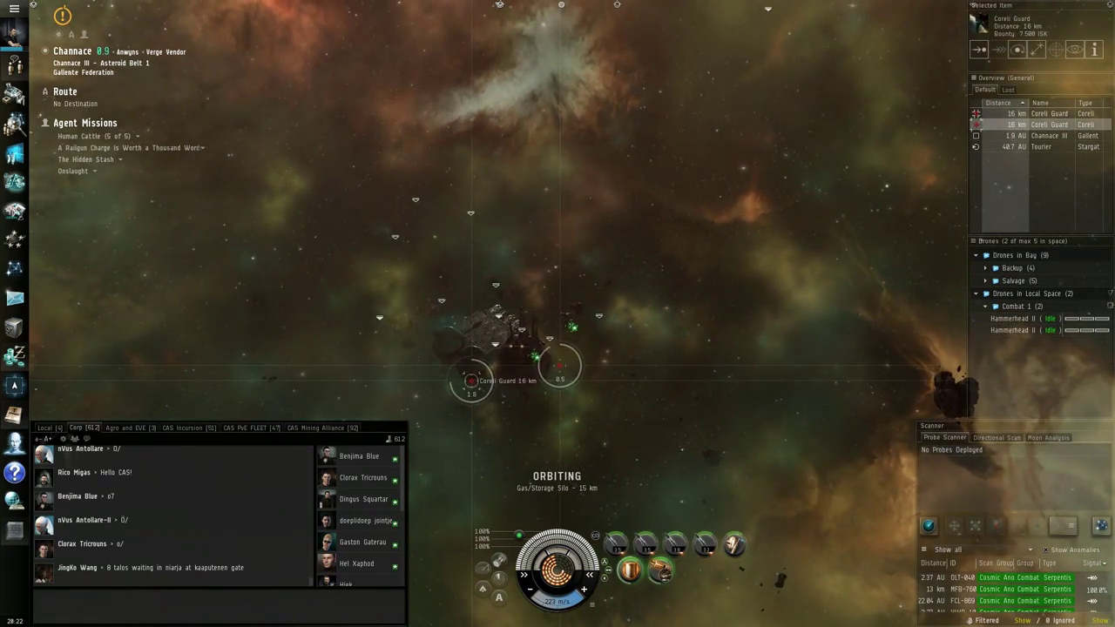
pyautogui.press('f')
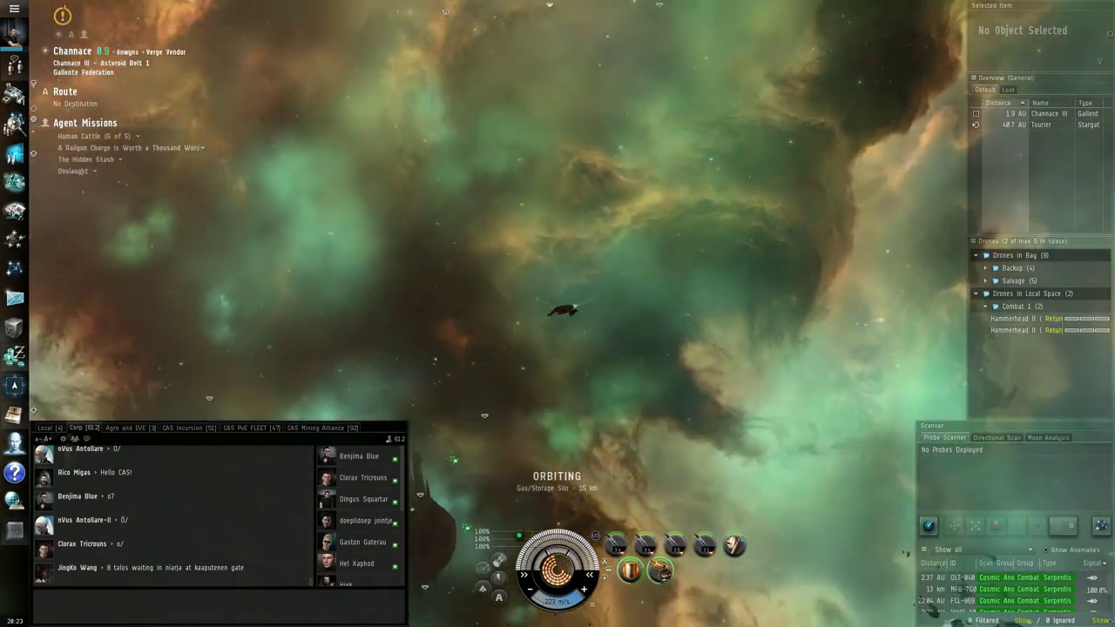
# Step: Recall the drones and warp to the next Serpentis combat anomaly
pyautogui.hotkey('shift', 'r')
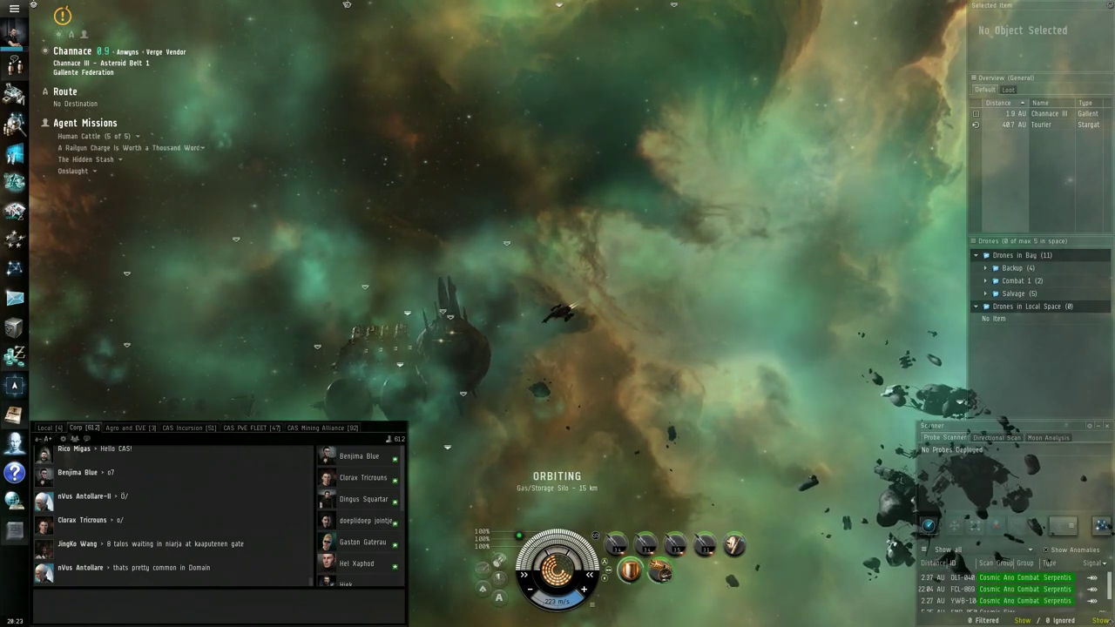
pyautogui.click(1091, 577)
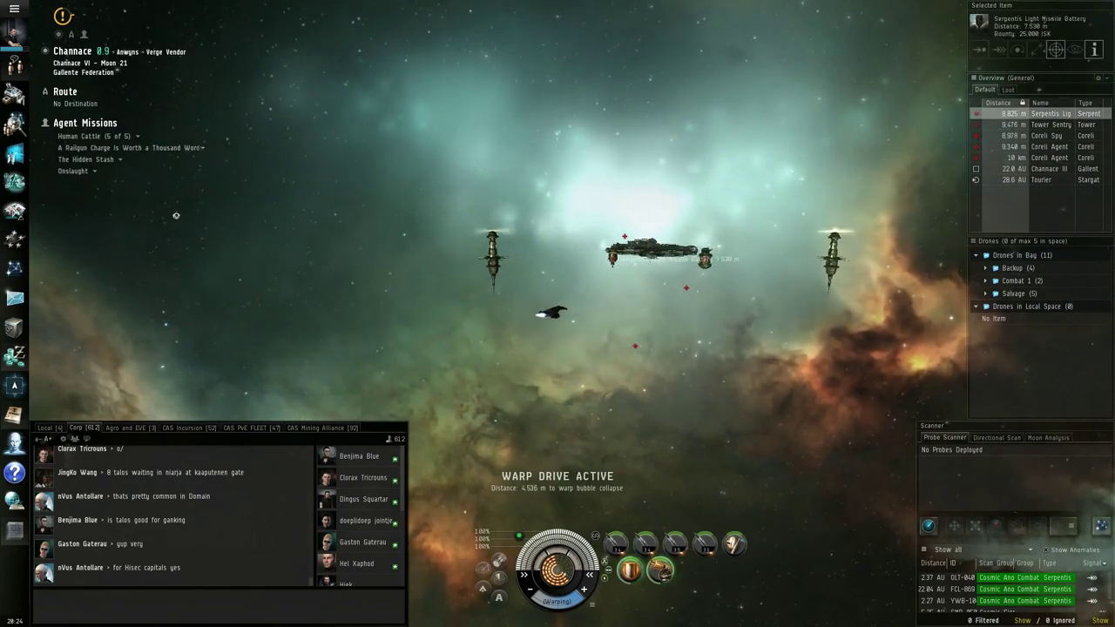
# Step: Select the Serpentis Light Missile Battery and Tower Sentry, then orbit the Serpentis Lookout
pyautogui.click(1019, 132)
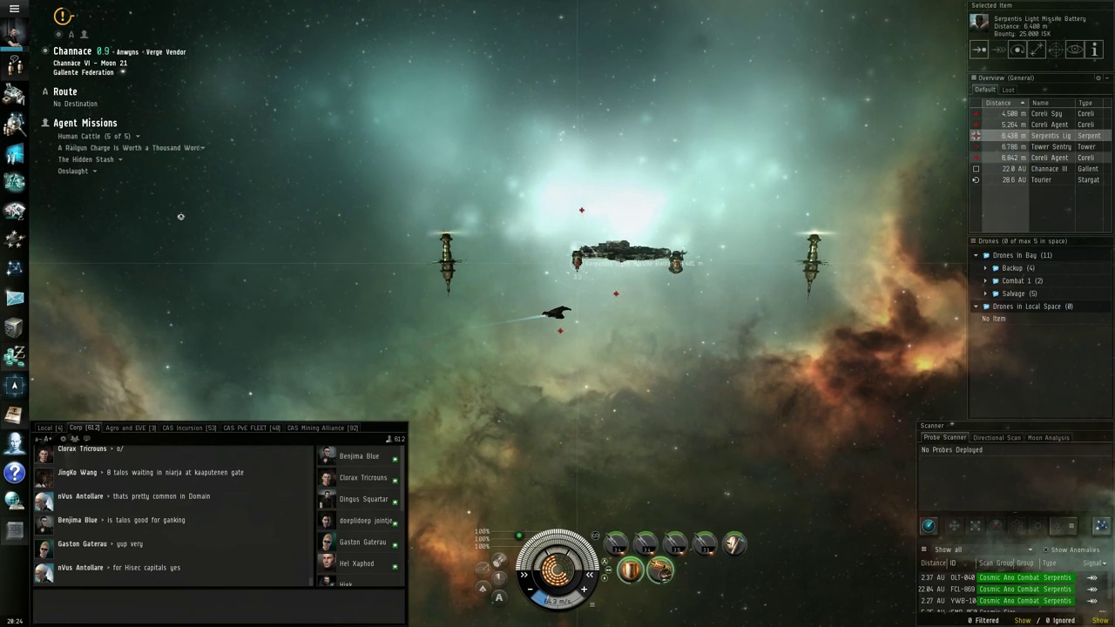
pyautogui.click(1021, 147)
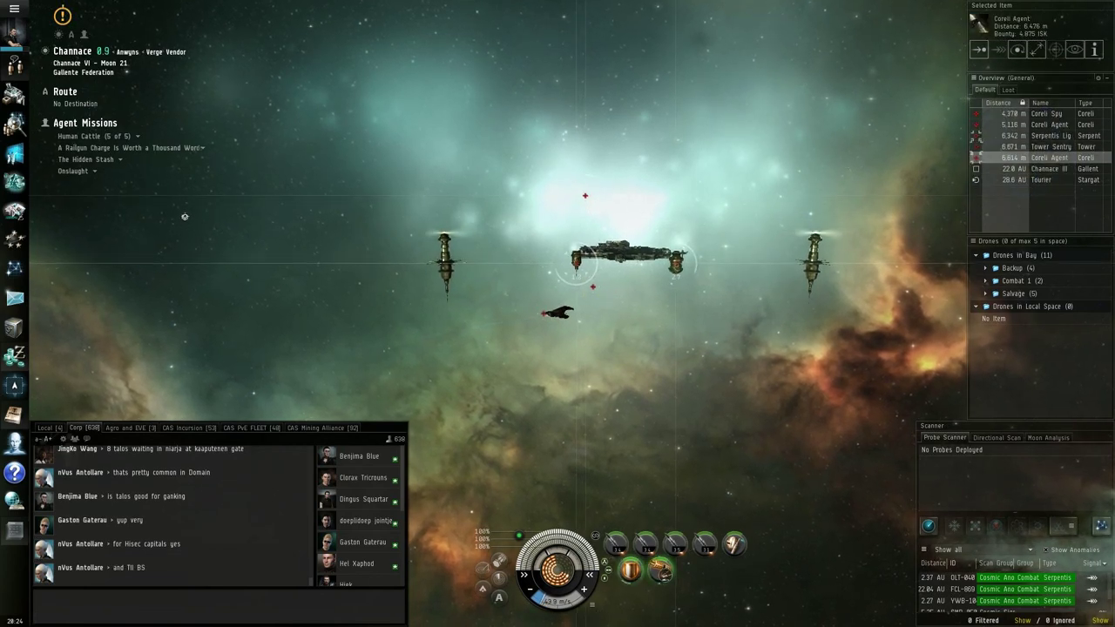
pyautogui.click(812, 261)
pyautogui.click(839, 235)
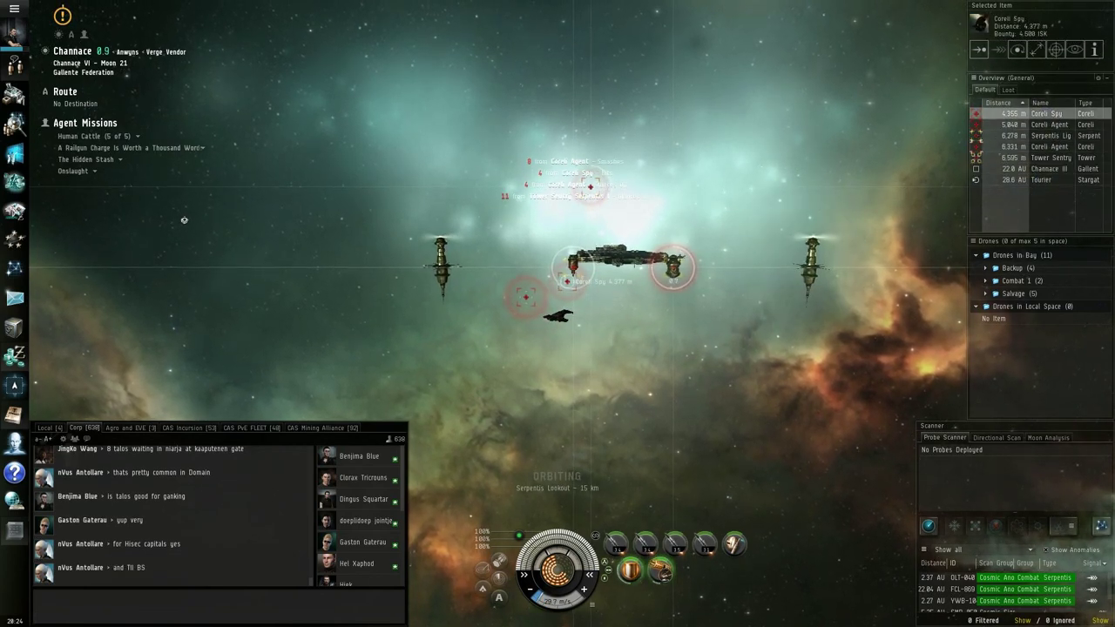
# Step: Lock the Coreli Agent, launch the combat drones, and send them at the Serpentis Light Missile Battery
pyautogui.moveTo(1021, 125); pyautogui.dragTo(1016, 174)
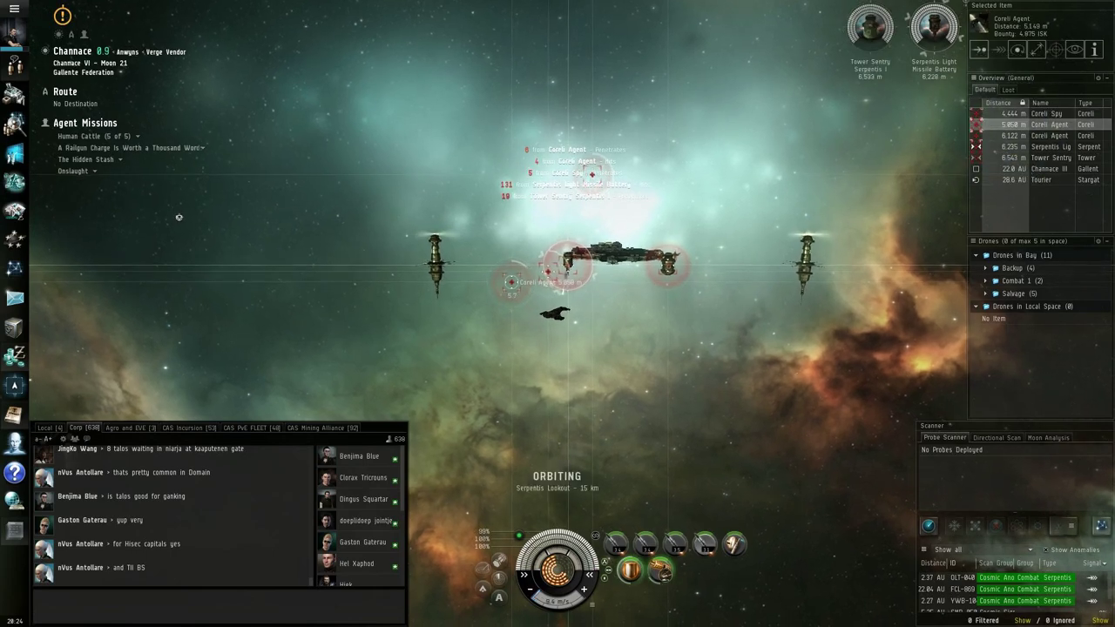
pyautogui.click(870, 28)
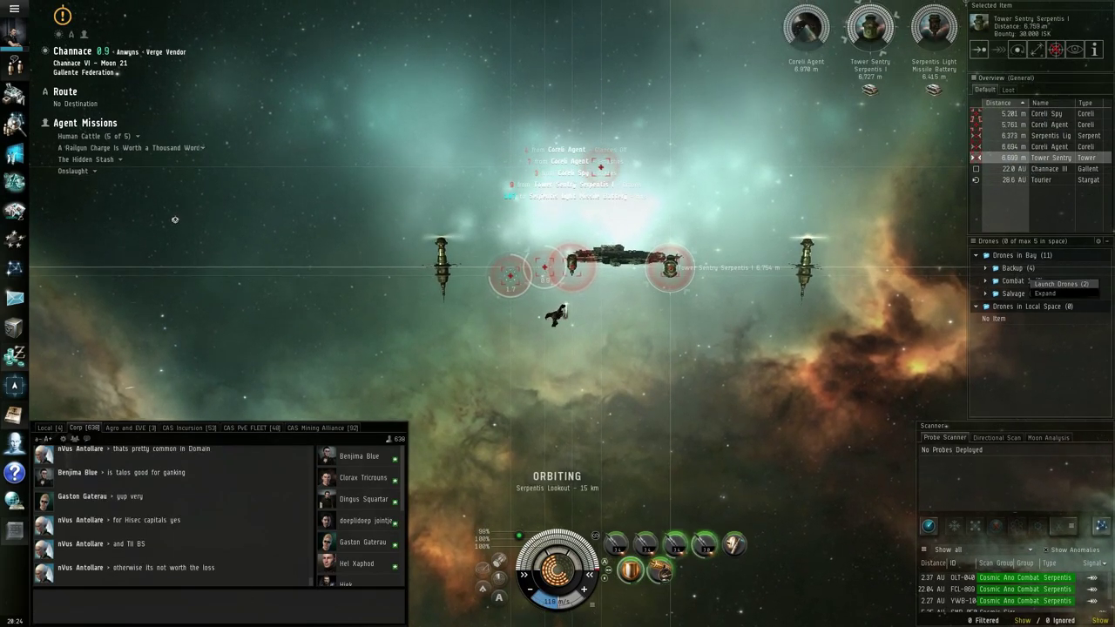
pyautogui.click(1058, 283)
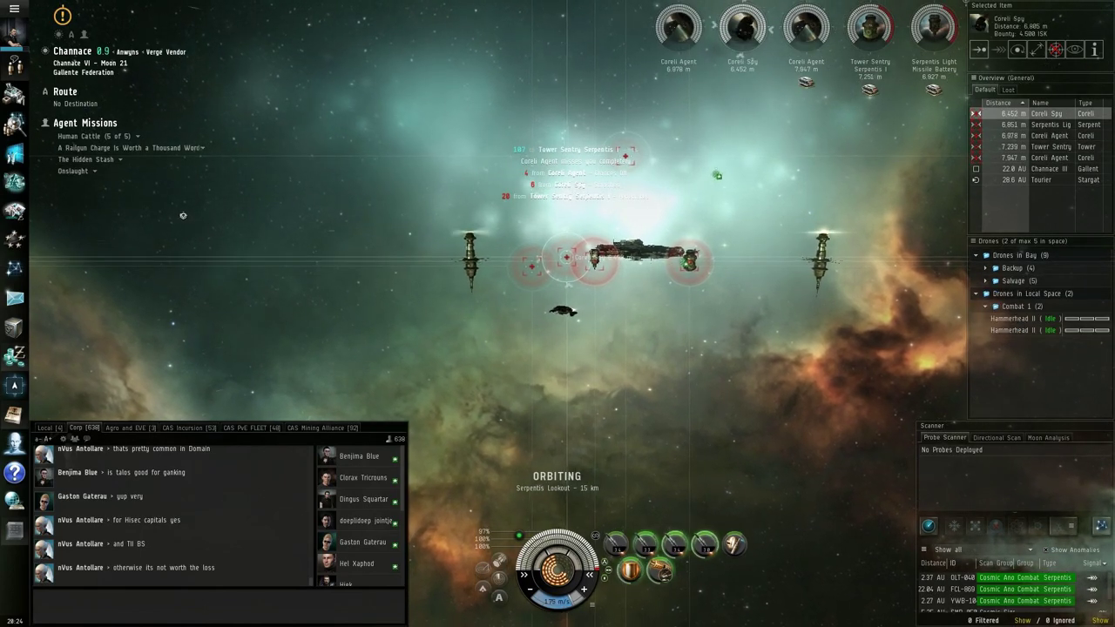
pyautogui.press('f')
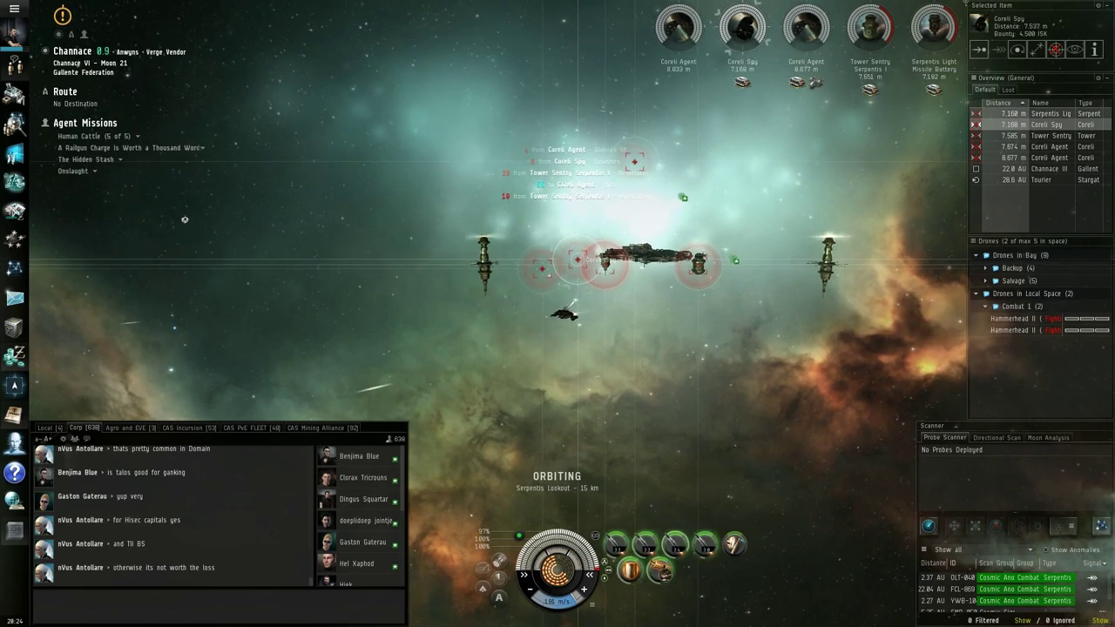
pyautogui.press('f')
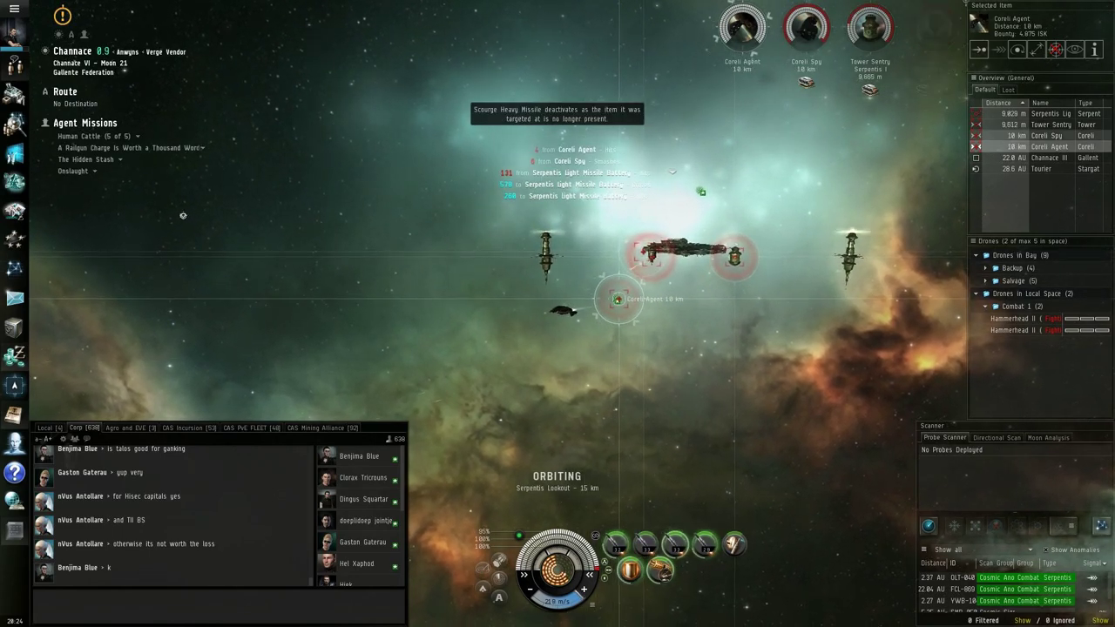
# Step: Switch the drones in turn to the Tower Sentry, the Coreli Agent and the Coreli Spy
pyautogui.press('f')
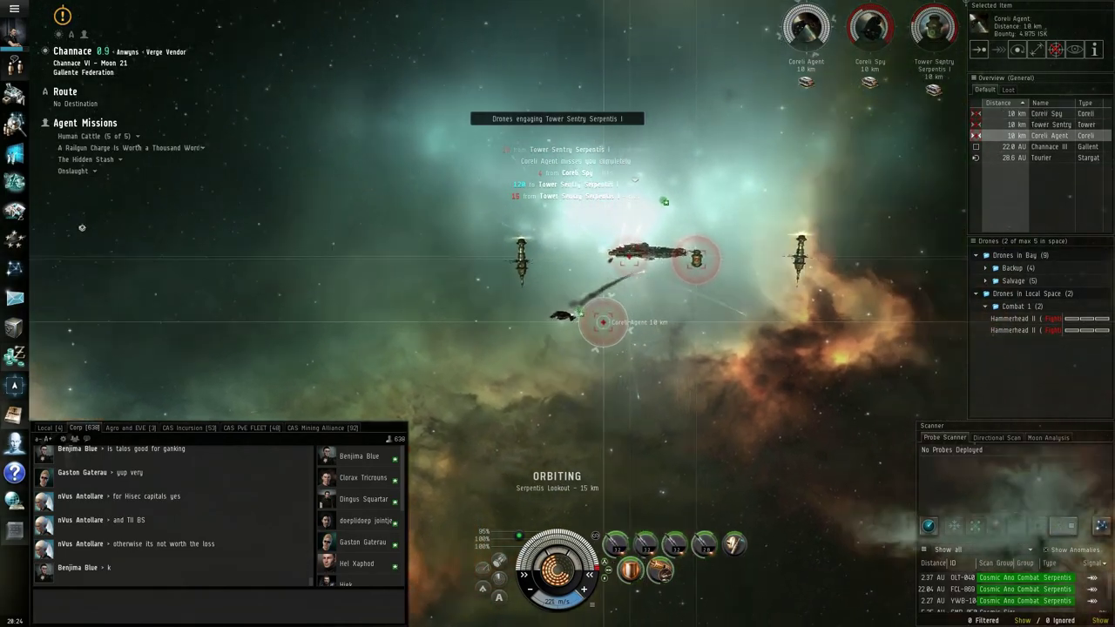
pyautogui.moveTo(185, 219)
pyautogui.mouseDown()
pyautogui.moveTo(33, 268)
pyautogui.moveTo(32, 298)
pyautogui.mouseUp()
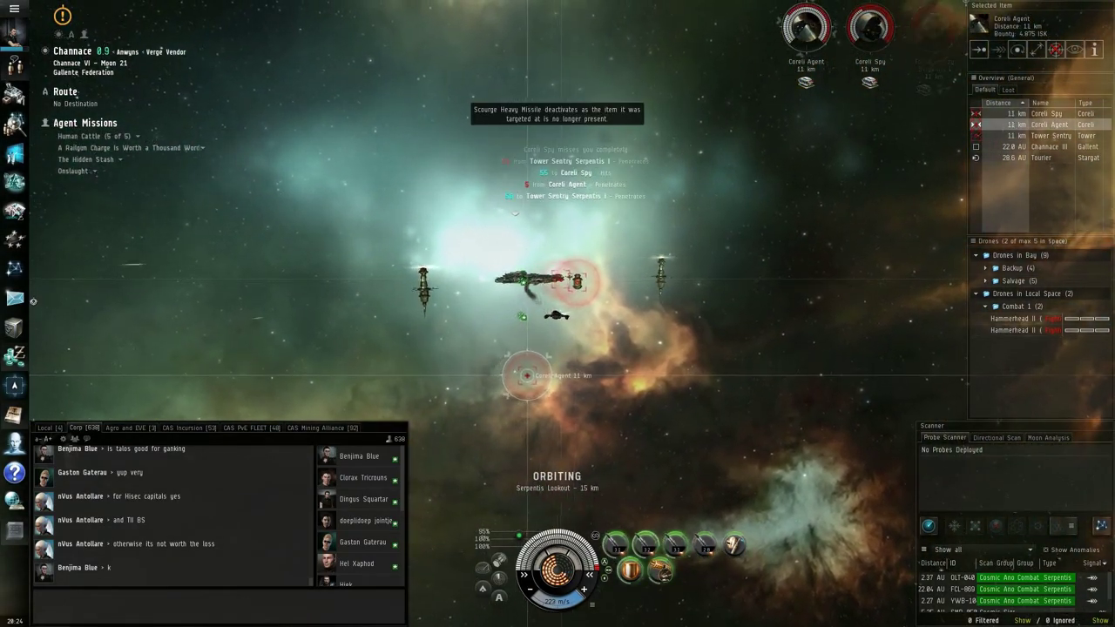
pyautogui.press('f')
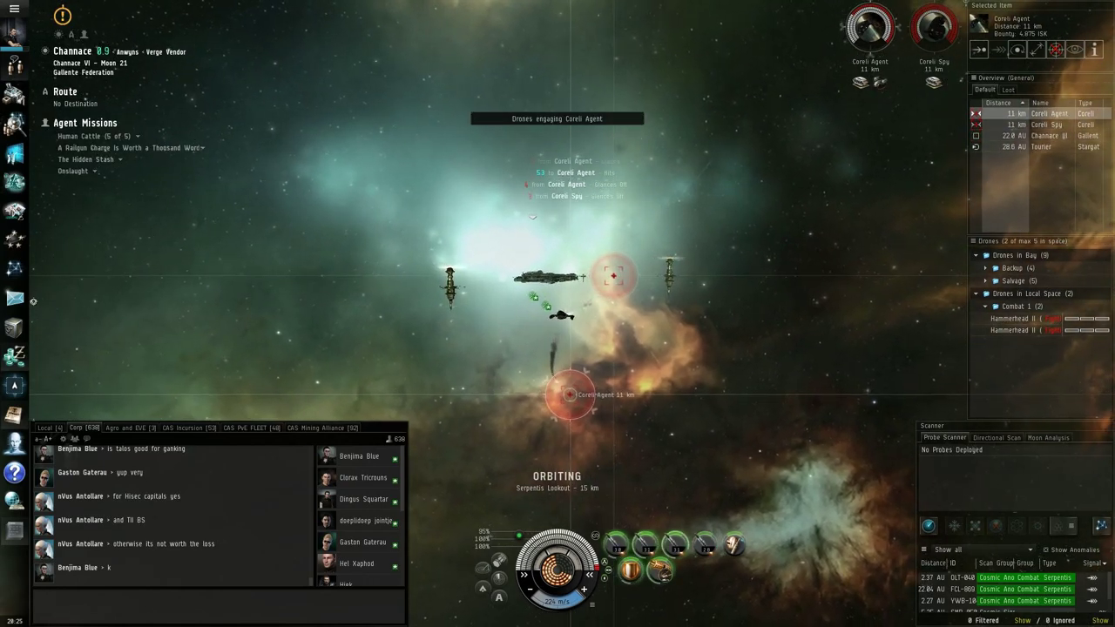
pyautogui.press('f')
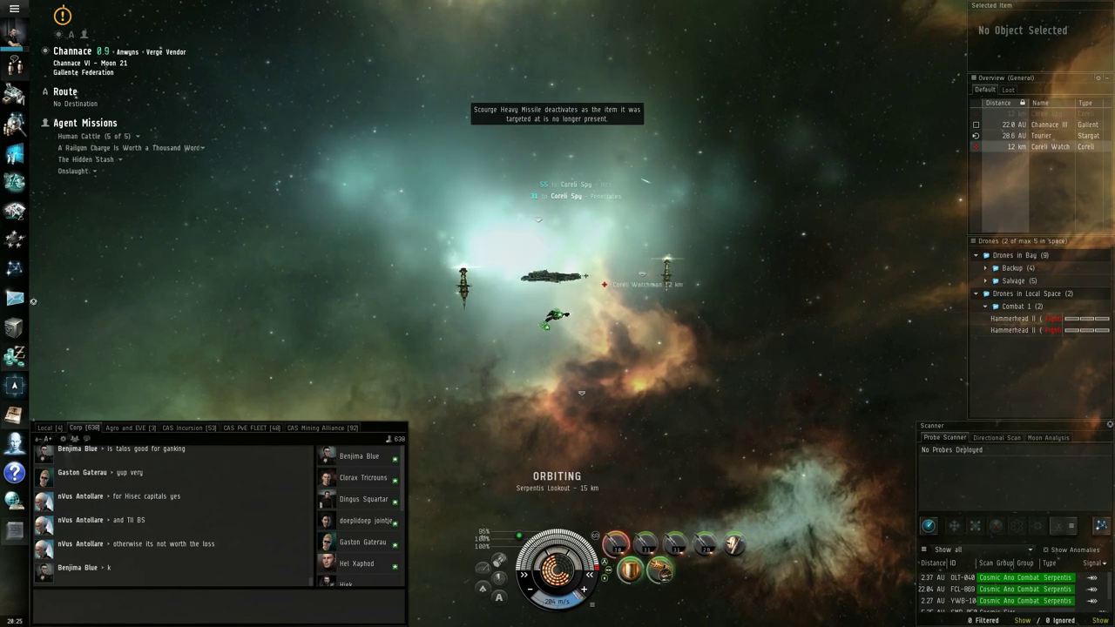
# Step: Lock the Coreli Watchman and bookmark the Coreli Agent wreck as 'salvage'
pyautogui.moveTo(1023, 144); pyautogui.dragTo(1024, 191)
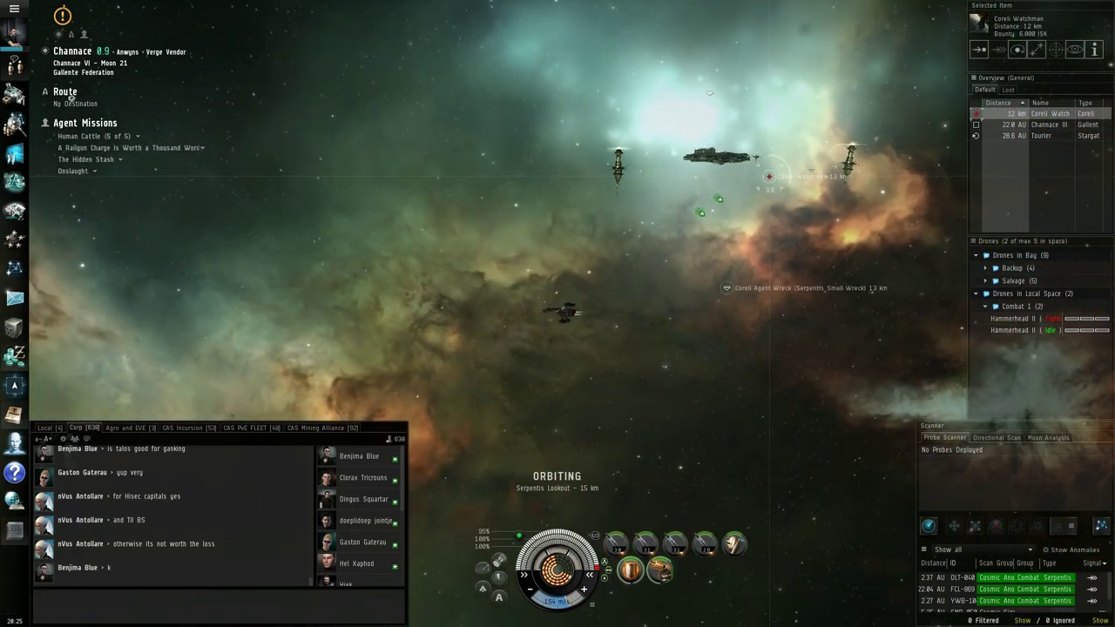
pyautogui.click(728, 287)
pyautogui.moveTo(729, 287); pyautogui.dragTo(745, 289)
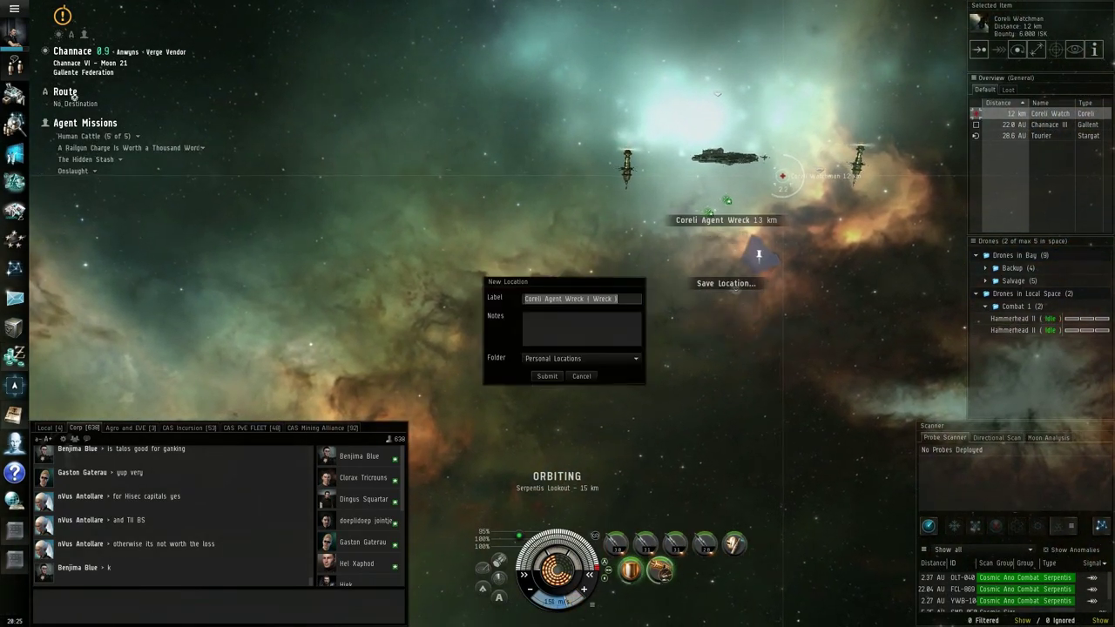
pyautogui.write('salvage')
pyautogui.press('Return')
pyautogui.press('Return')
# Step: Send the drones at the Watchman, then lock the Coreli Defender and Corelior Infantry
pyautogui.press('f')
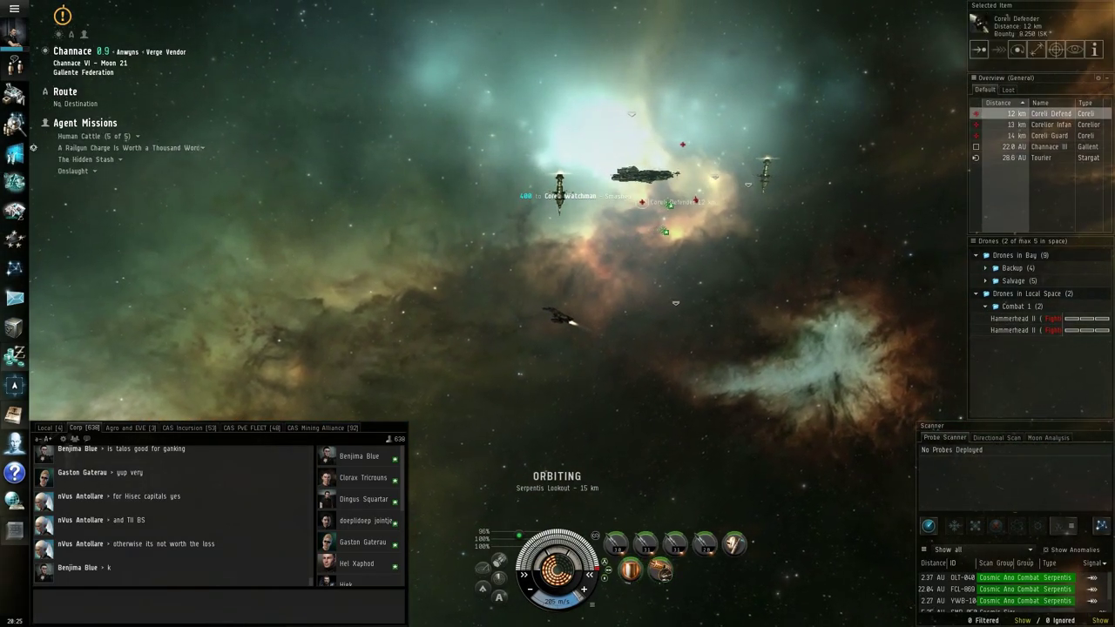
pyautogui.click(1046, 113)
pyautogui.moveTo(1046, 125); pyautogui.dragTo(1019, 169)
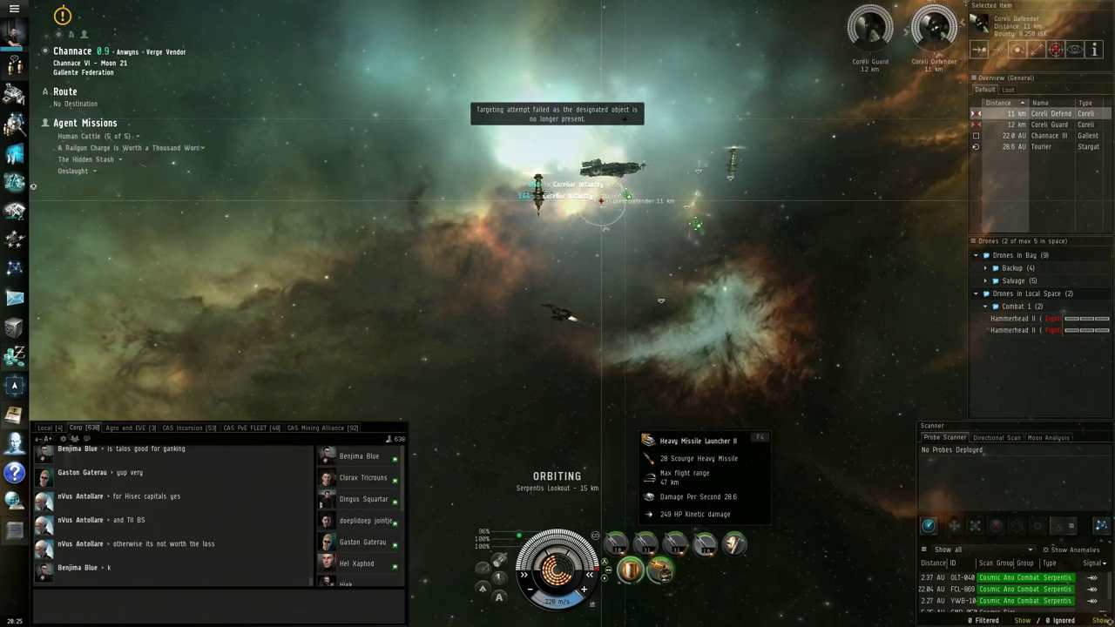
# Step: Fire heavy missiles and send the drones at the Coreli Defender, then the Coreli Guard
pyautogui.click(704, 544)
pyautogui.press('f')
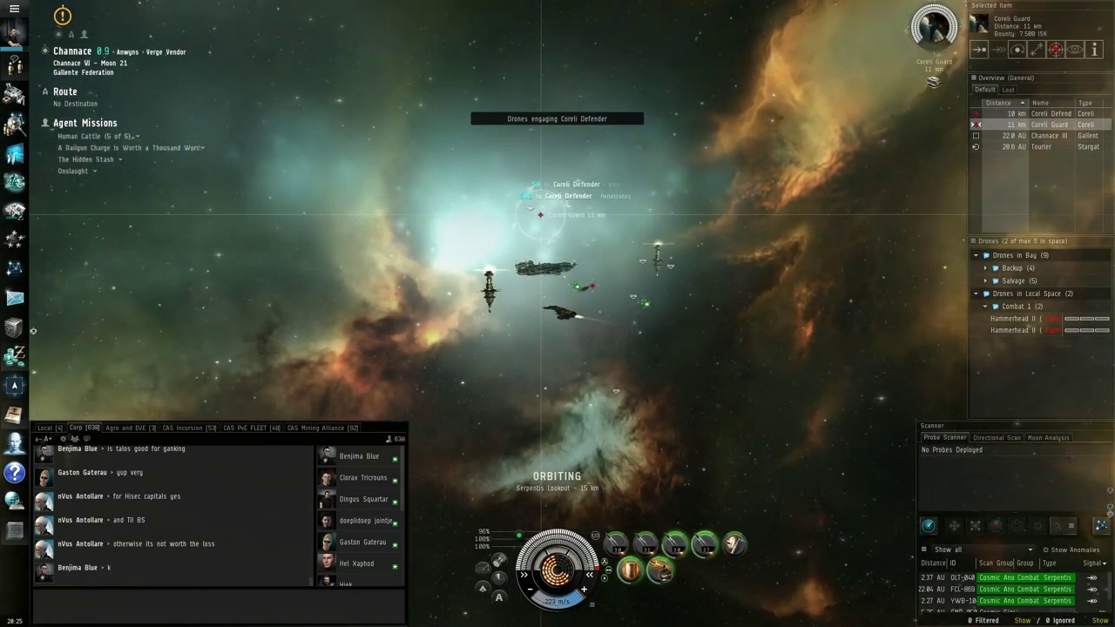
pyautogui.press('f')
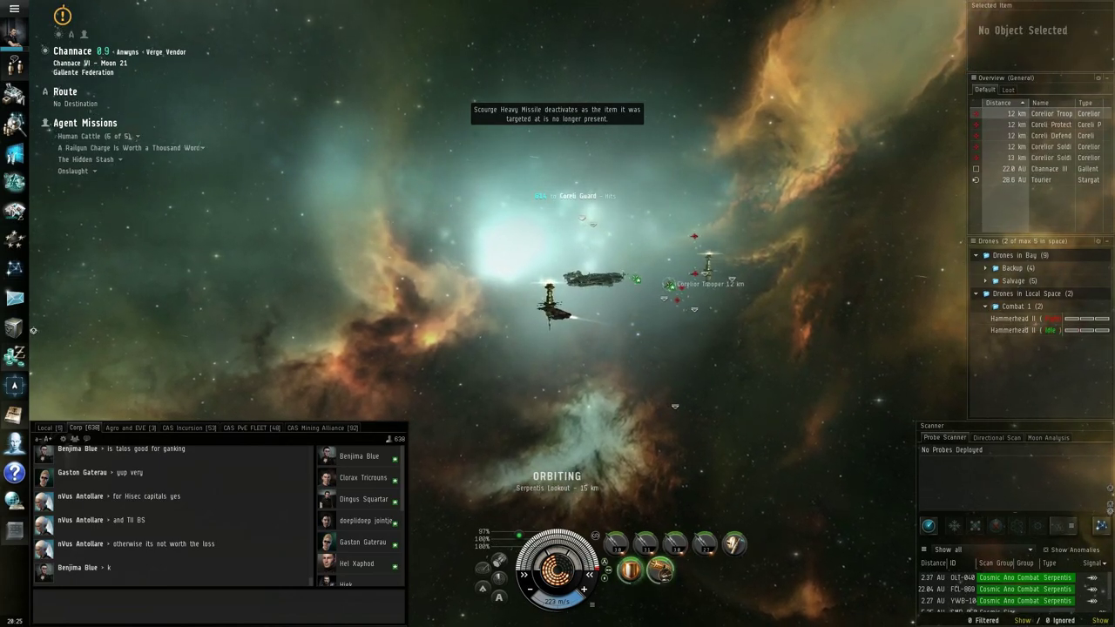
# Step: Lock the Coreli Protector and Corelior Soldiers, moving drones to the Trooper, then a Soldier
pyautogui.click(1017, 125)
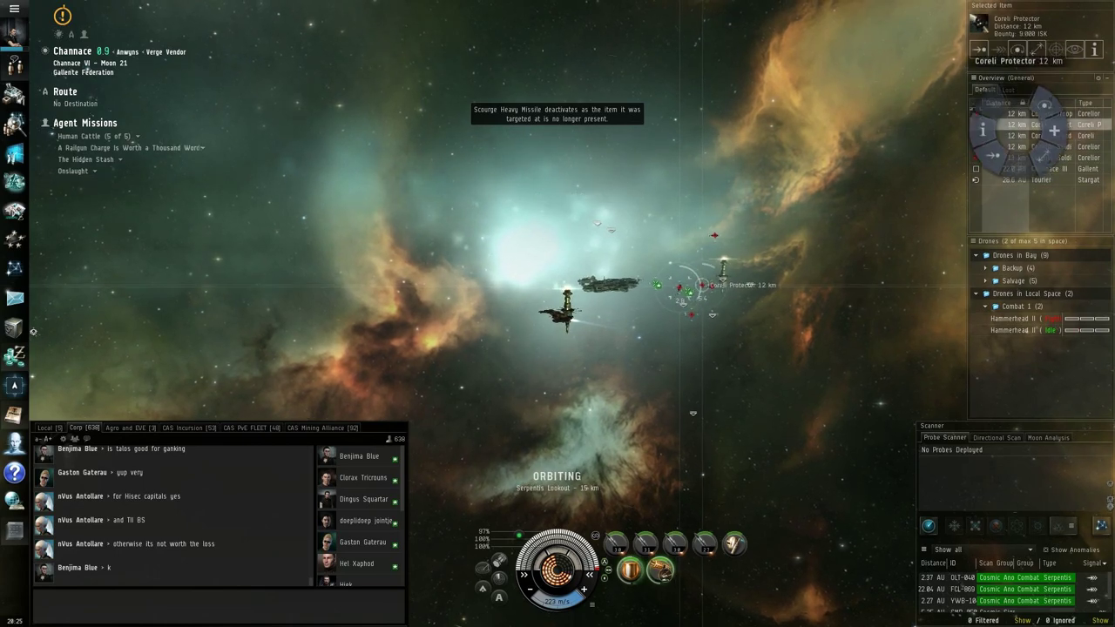
pyautogui.click(1019, 135)
pyautogui.click(1013, 157)
pyautogui.press('f')
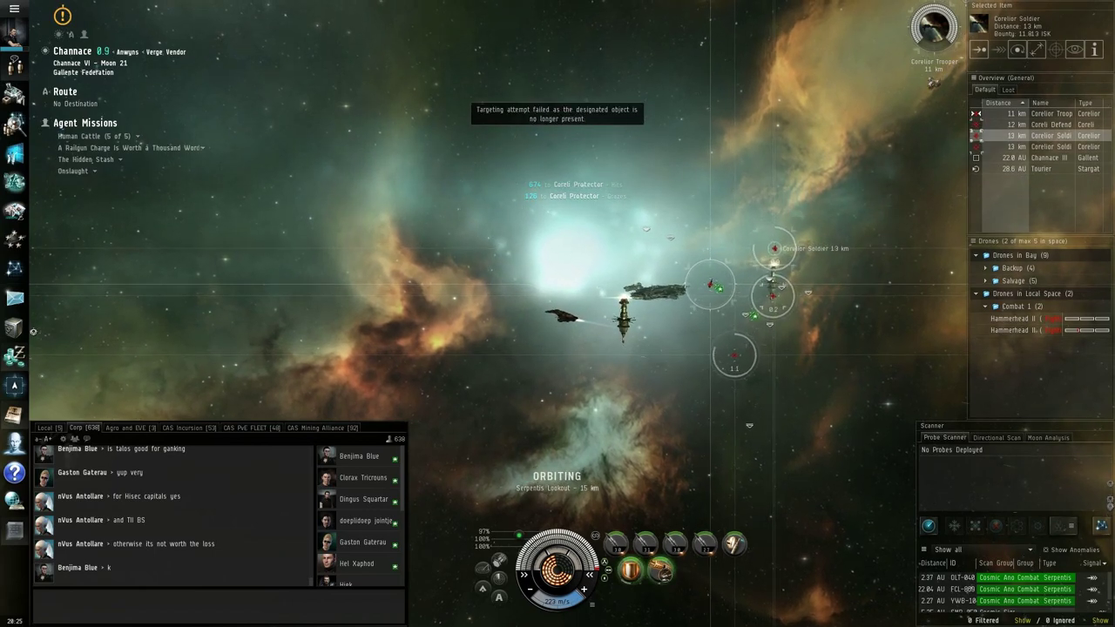
pyautogui.click(1045, 147)
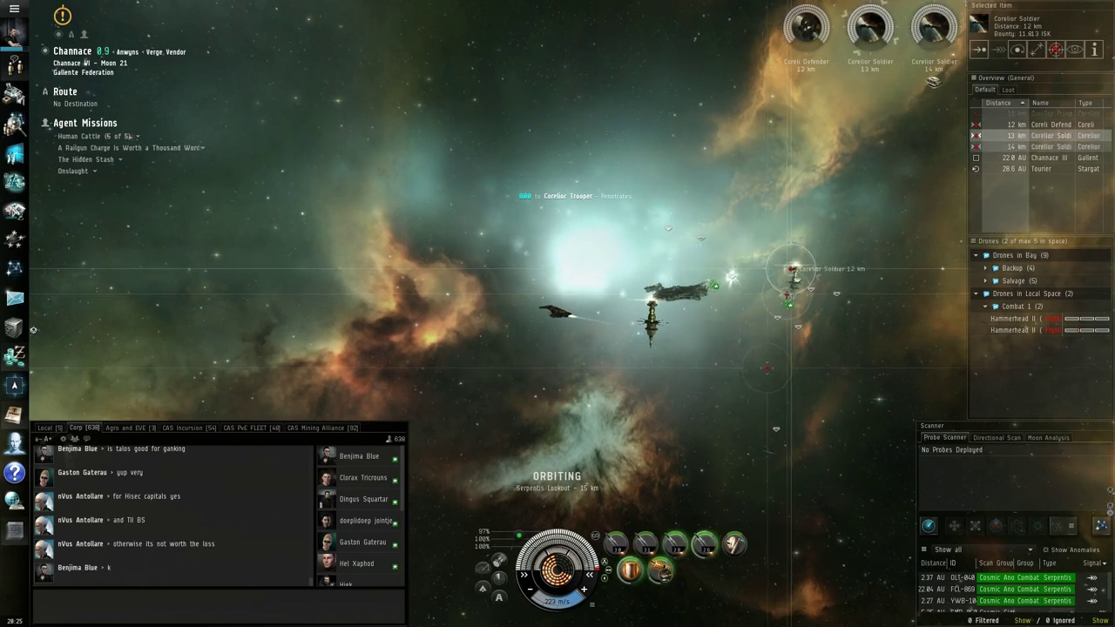
pyautogui.press('f')
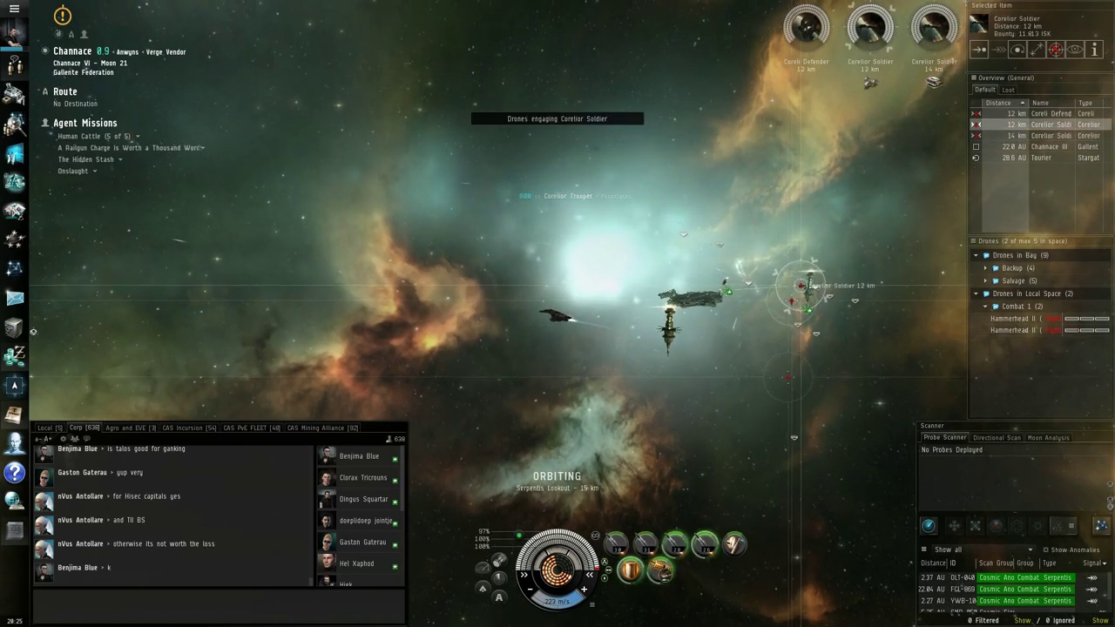
pyautogui.click(790, 376)
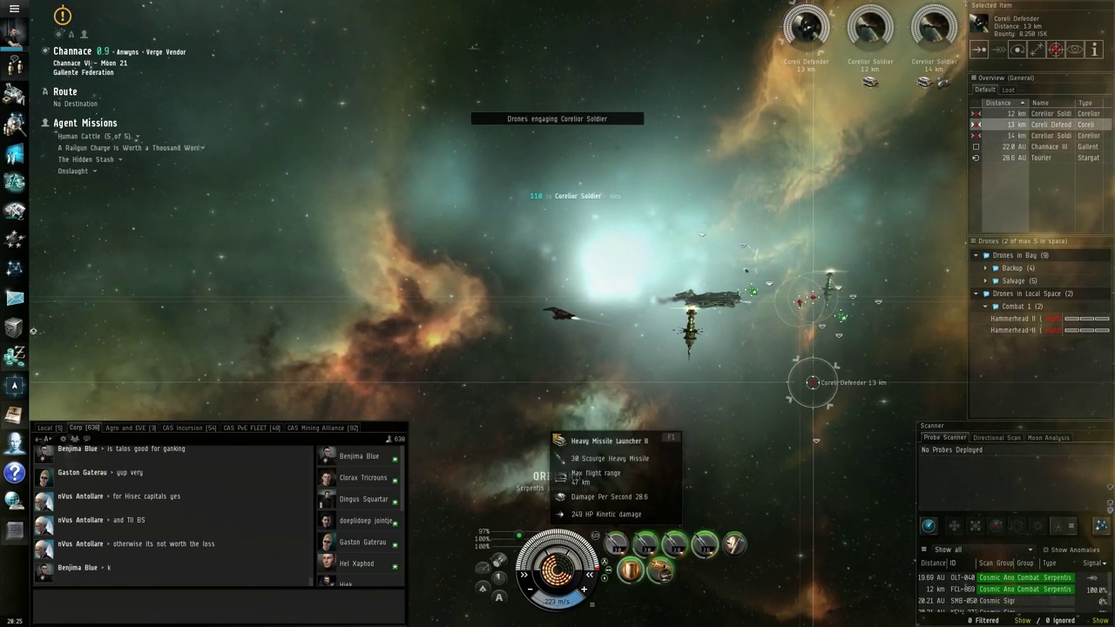